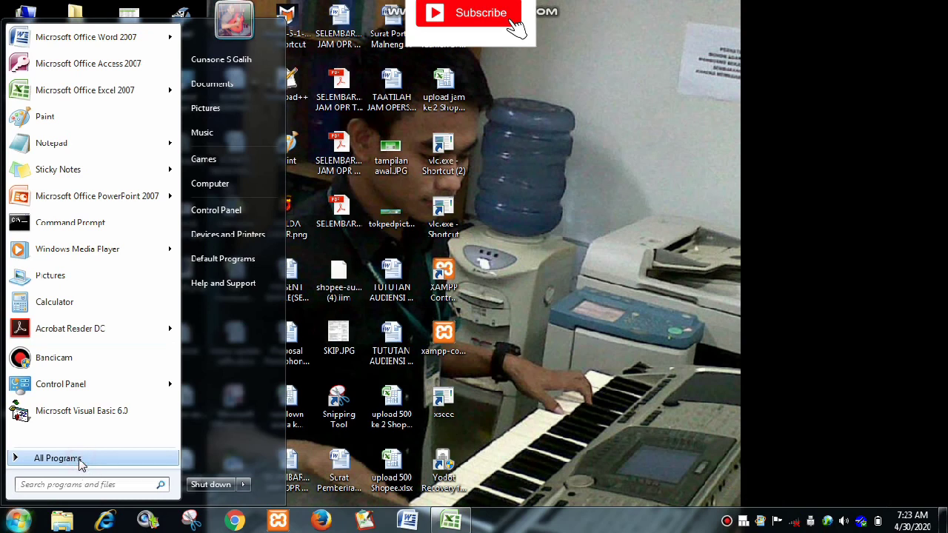
- Launch Microsoft Office Excel 2007 from the Microsoft Office folder under All Programs
click(81, 462)
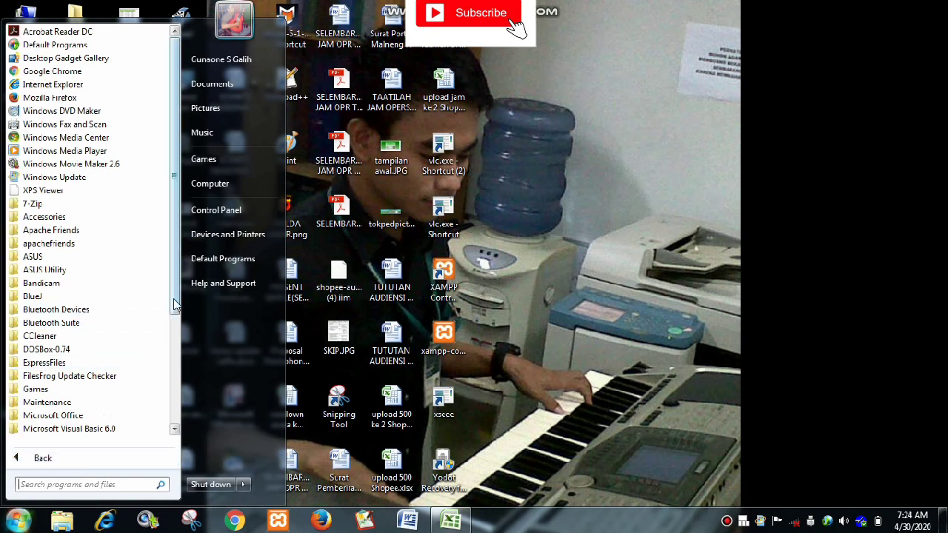
drag(175, 304, 175, 386)
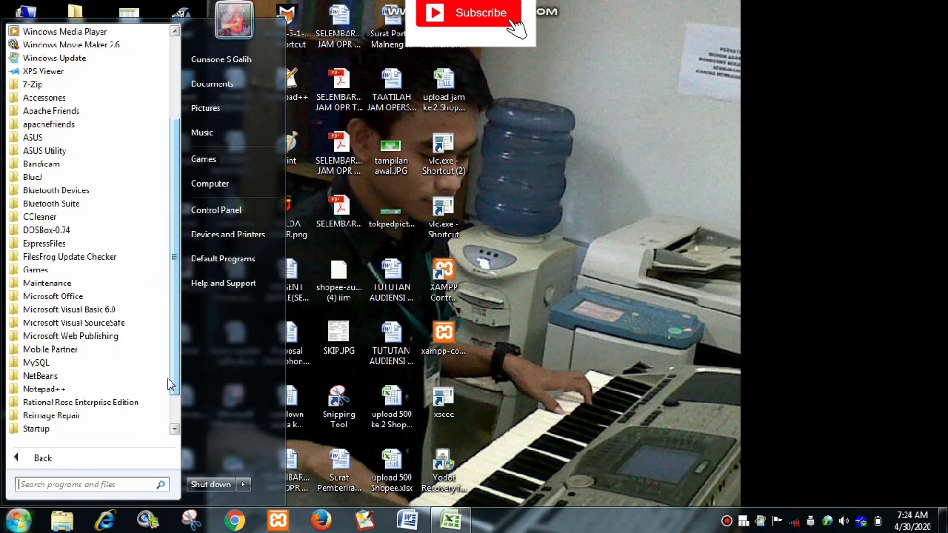
click(69, 298)
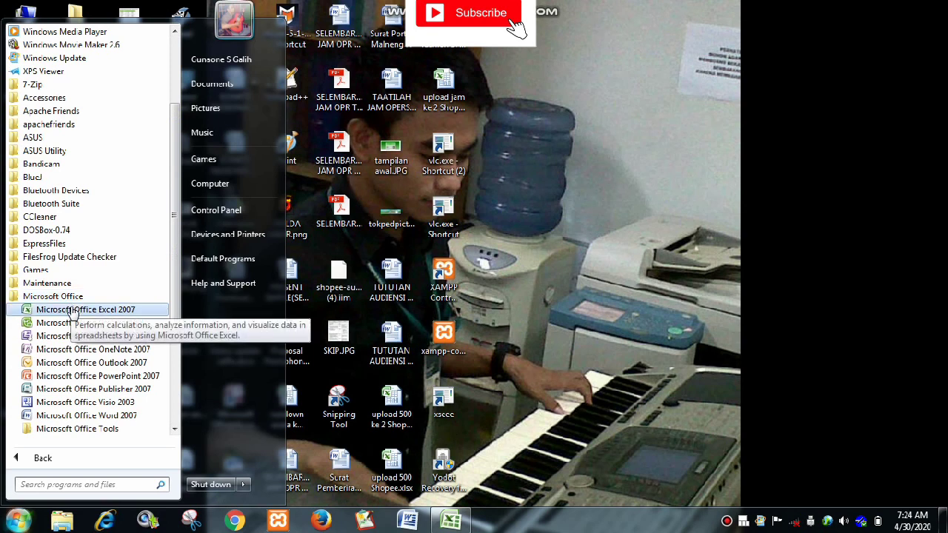
click(72, 311)
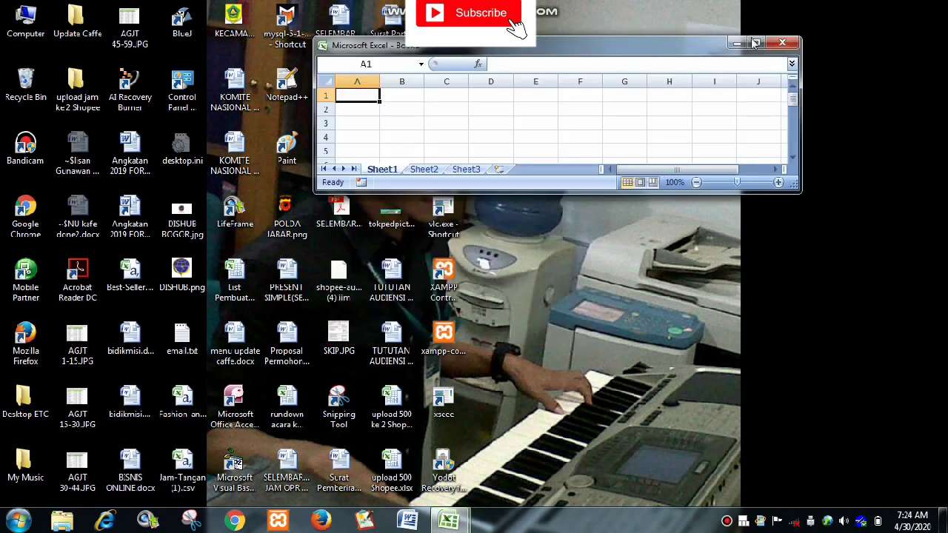
- Maximize the Book1 window and practise selecting ranges such as B6:N19 and C3:O19
click(754, 43)
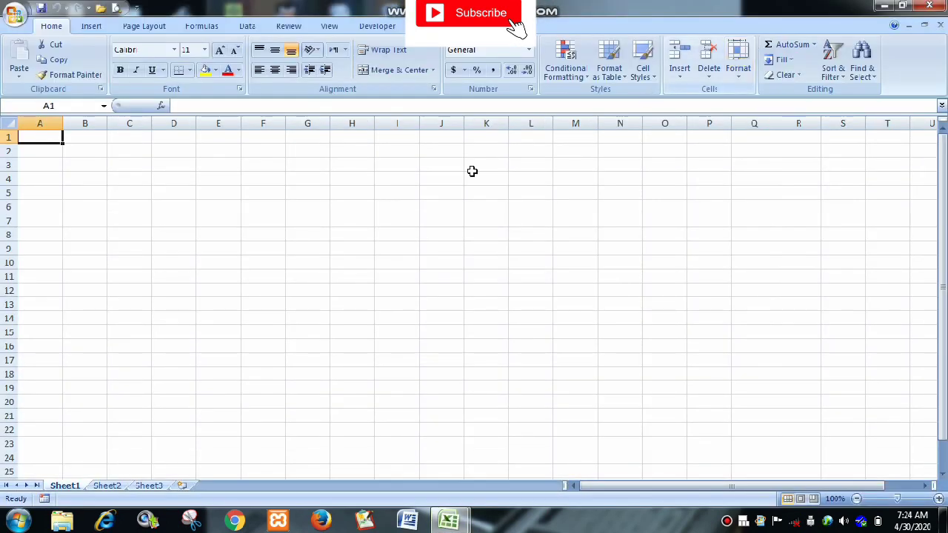
click(429, 194)
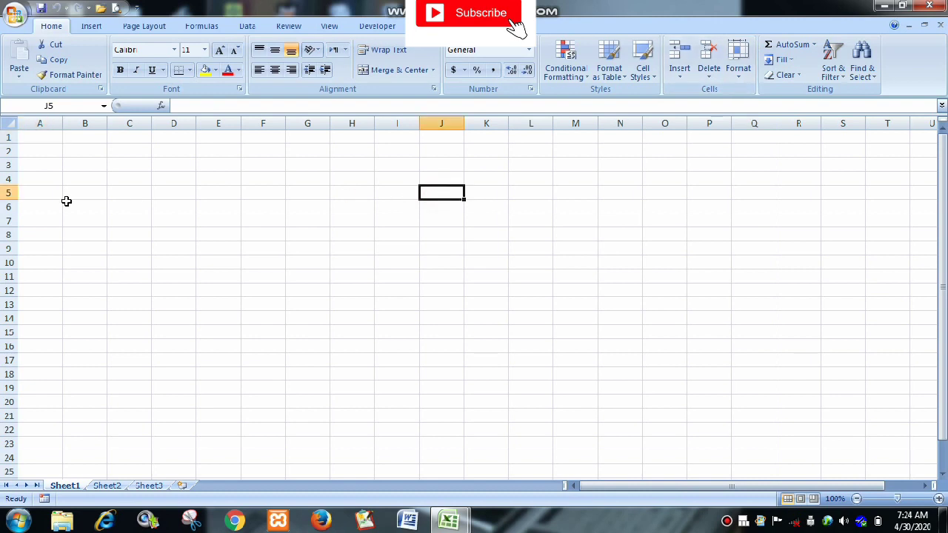
drag(66, 201, 622, 389)
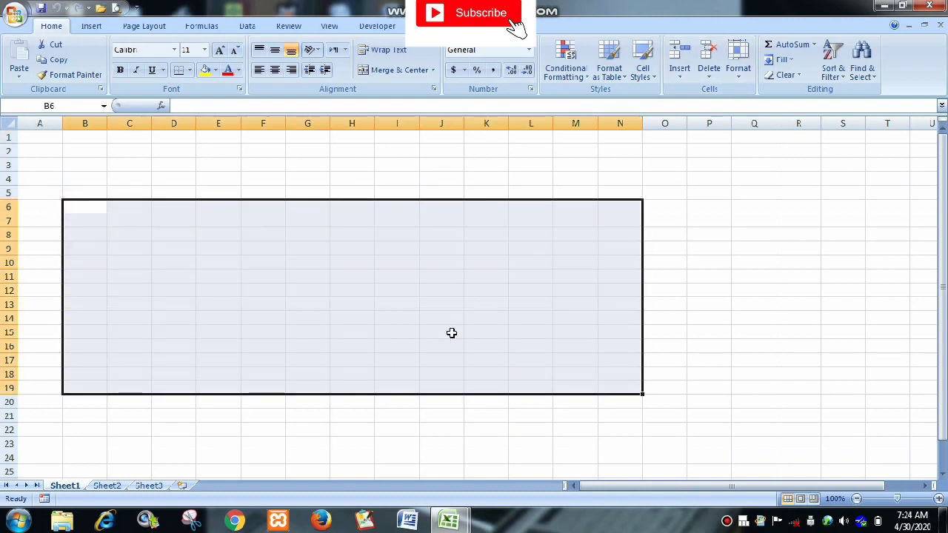
click(450, 331)
drag(118, 160, 667, 386)
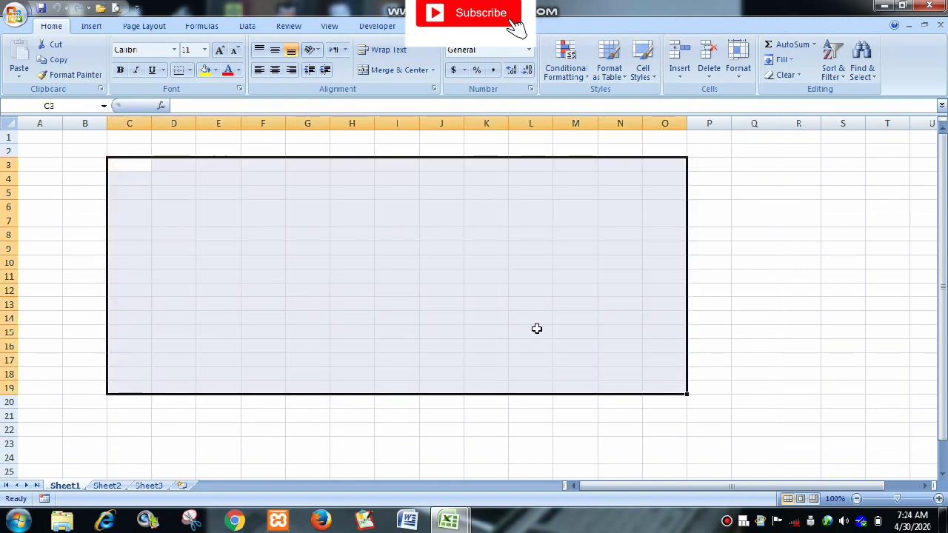
click(538, 328)
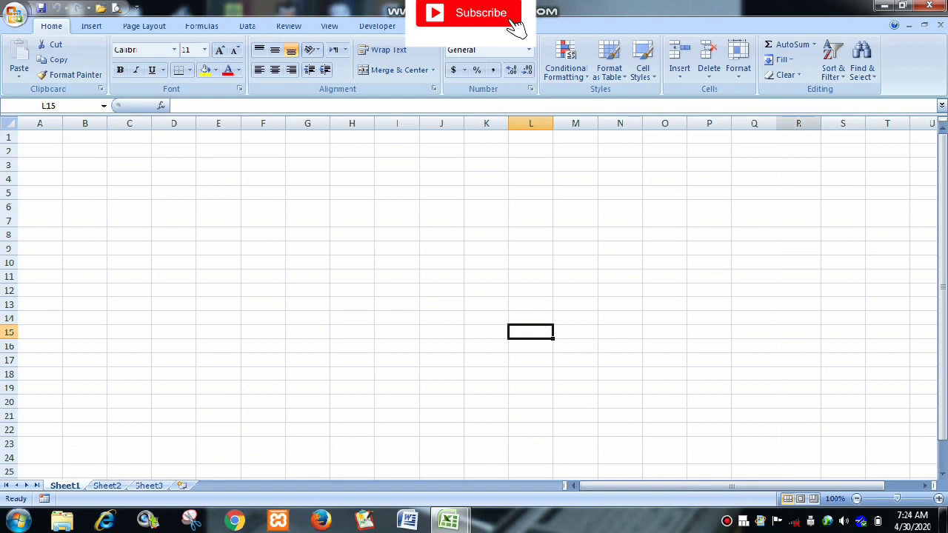
- Switch to the FUNGSI PIVOT salary workbook and inspect the allowance formulas in E12 and E7
mouse_move(453, 522)
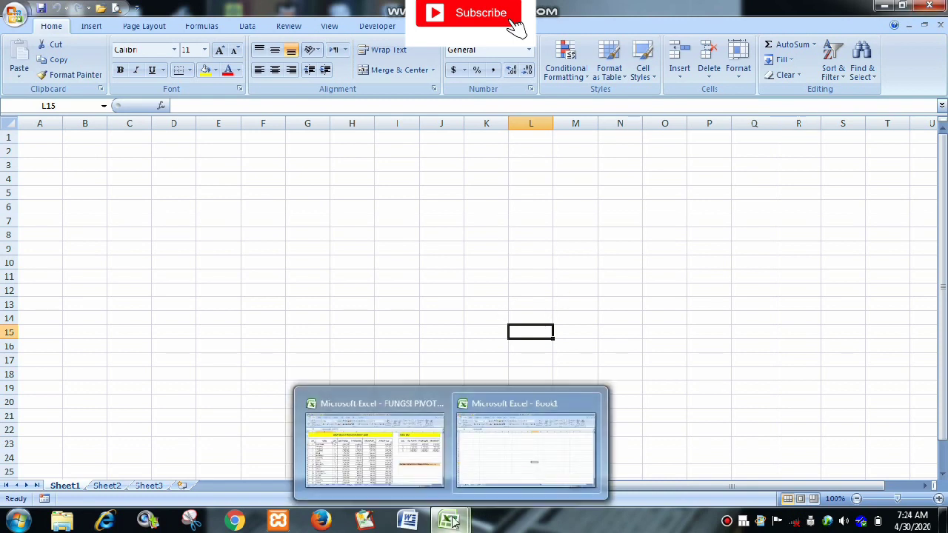
click(367, 450)
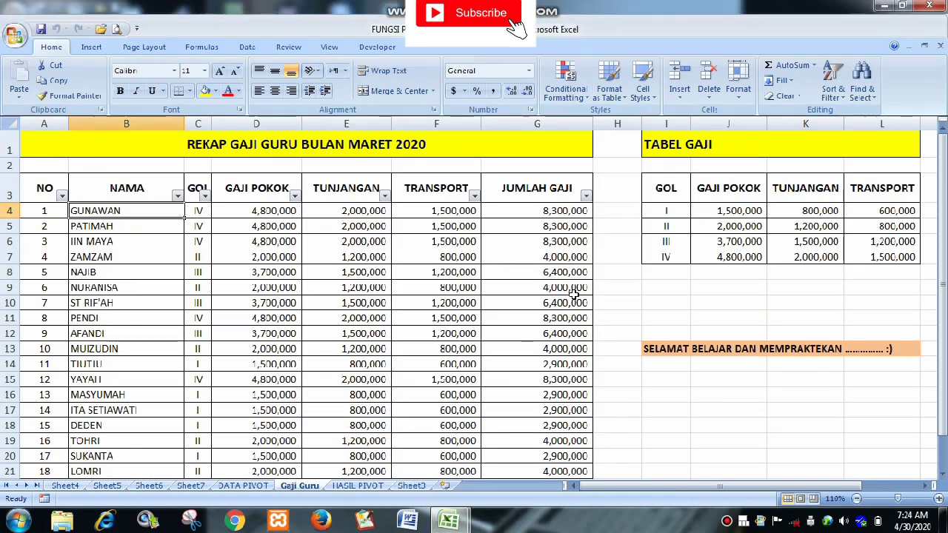
click(326, 336)
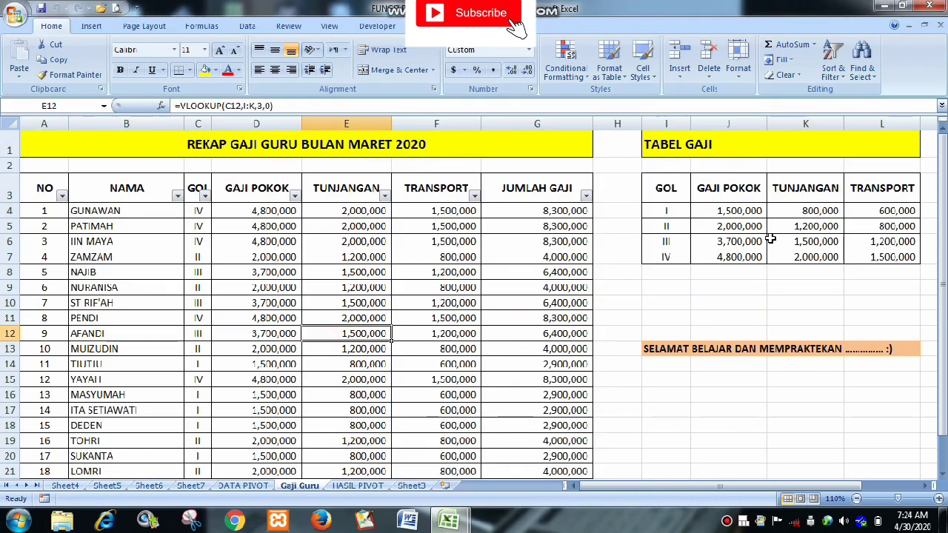
drag(944, 208, 945, 153)
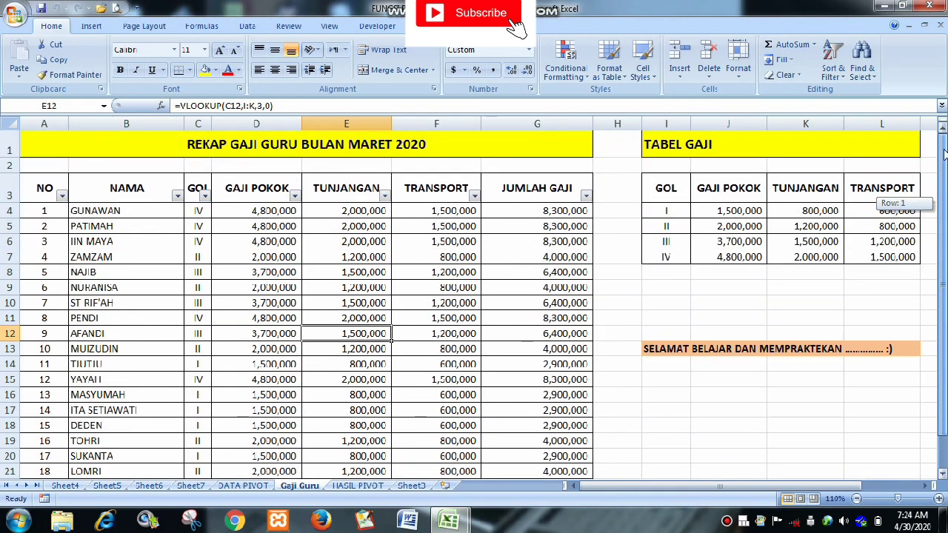
click(364, 256)
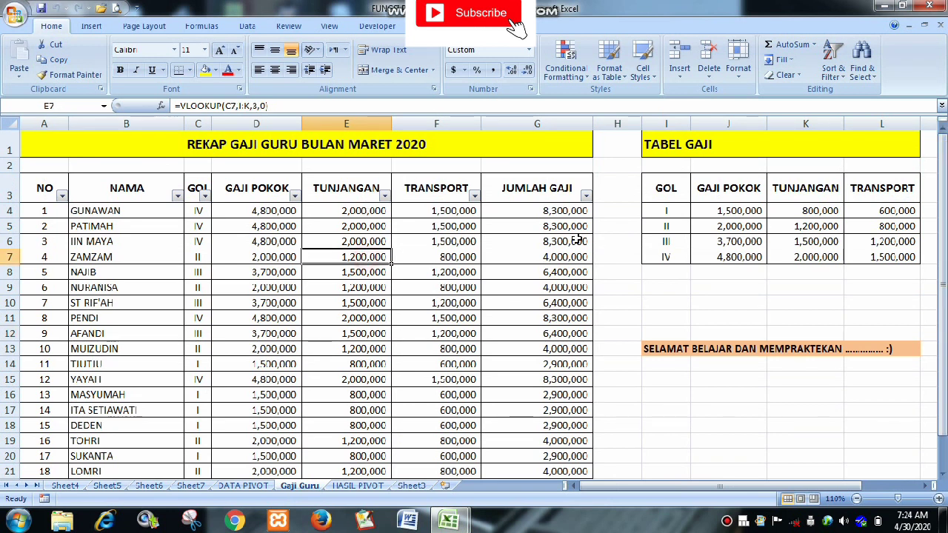
- Review the formulas in D9, F6, E8, G8 and F10, ending on the TUNJANGAN header E3
click(277, 285)
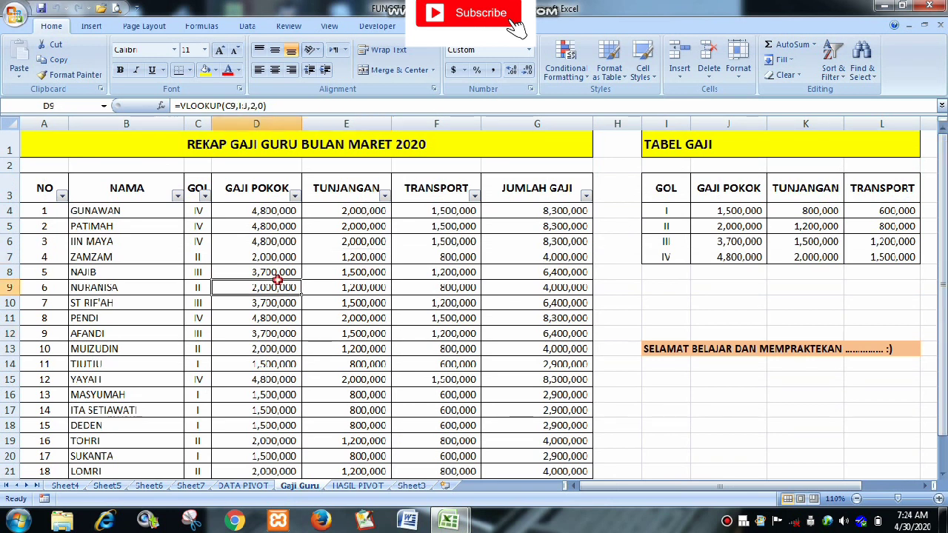
click(437, 245)
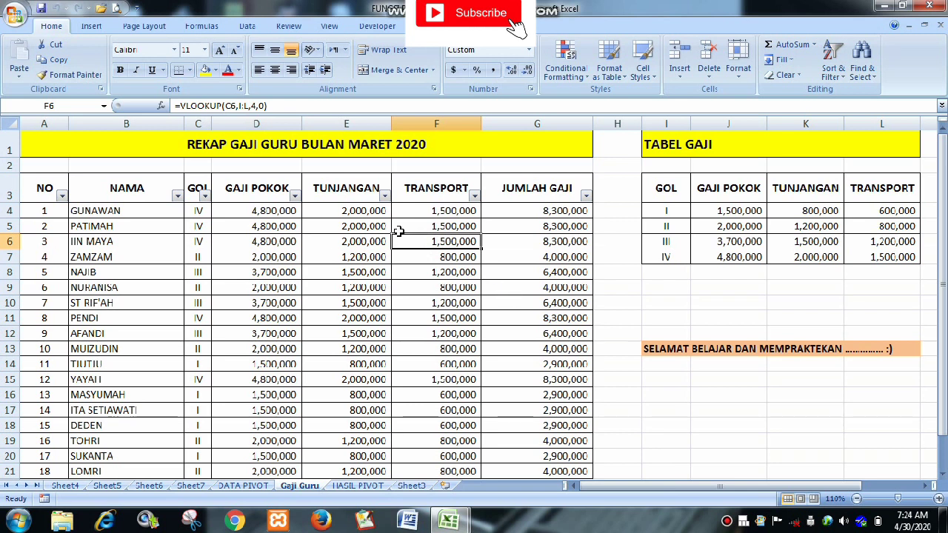
click(343, 268)
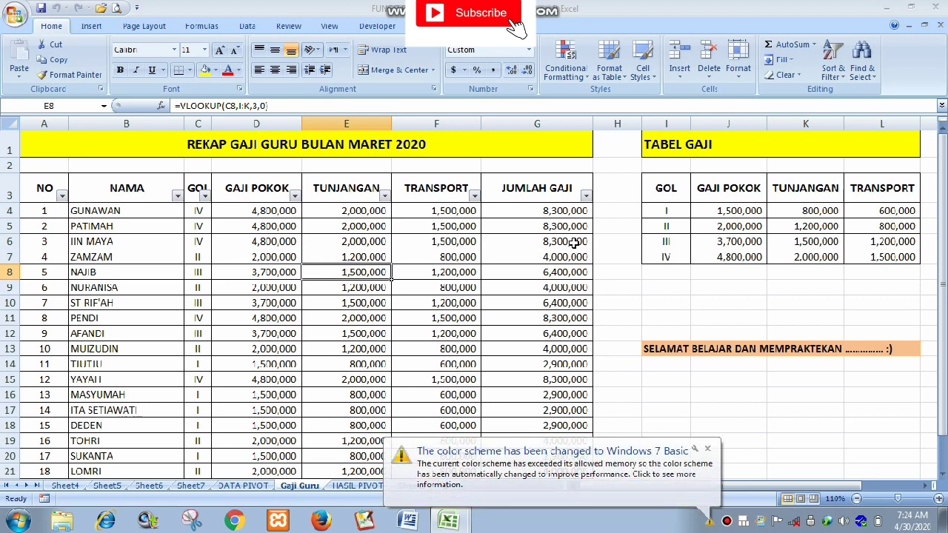
click(484, 273)
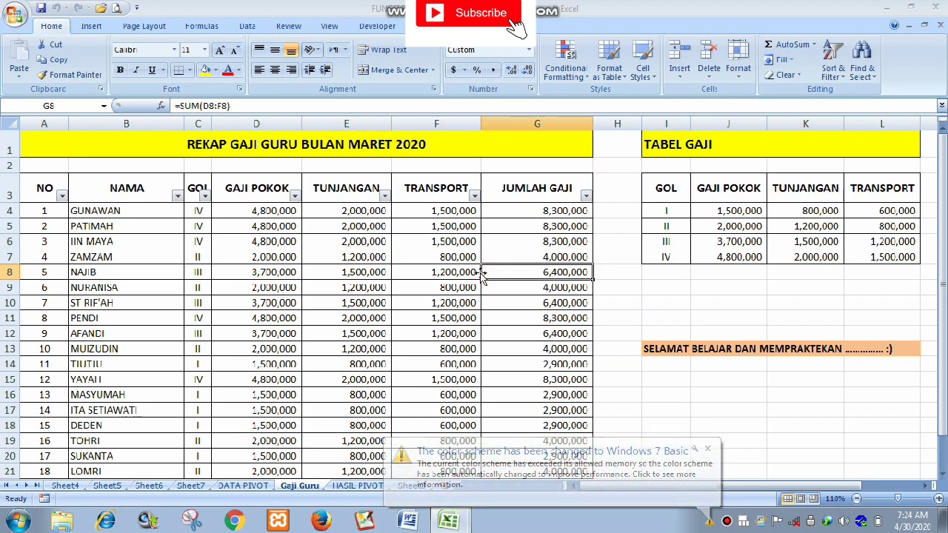
click(339, 187)
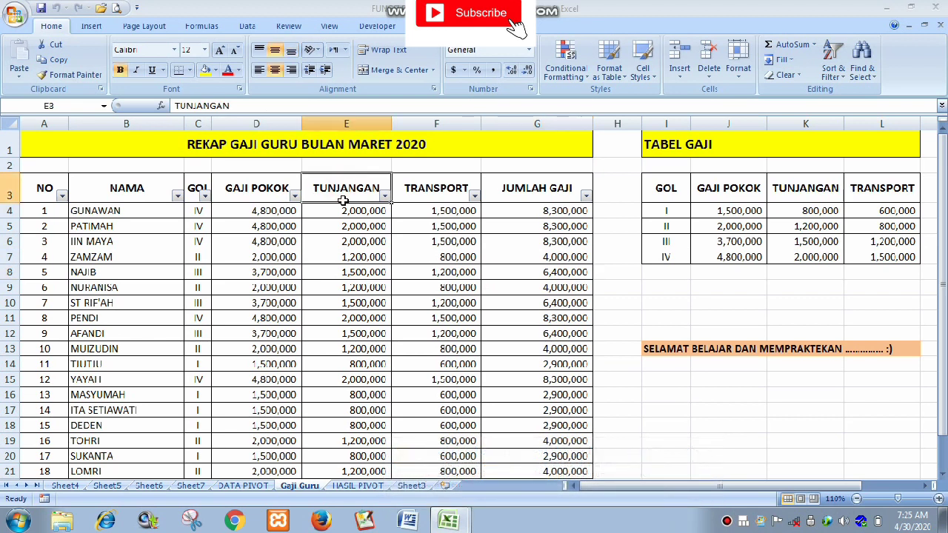
click(472, 299)
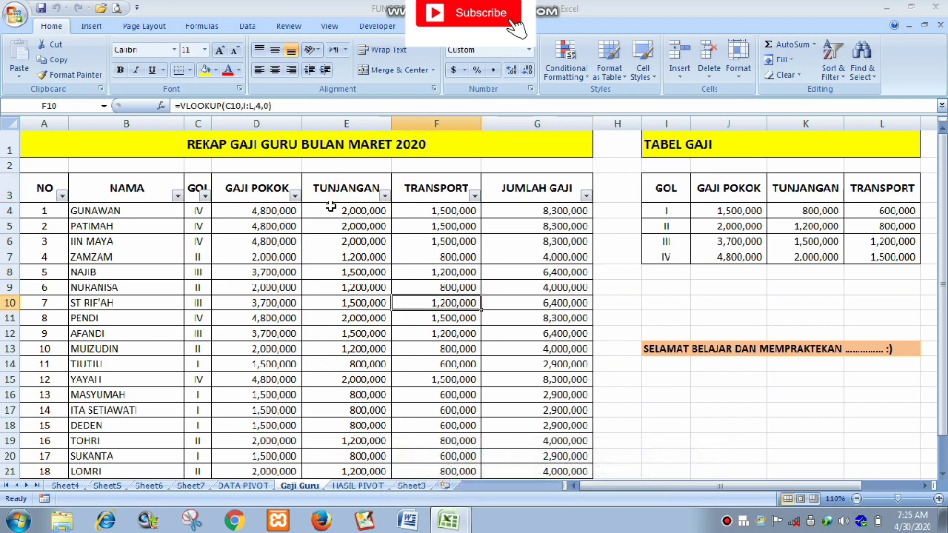
click(348, 189)
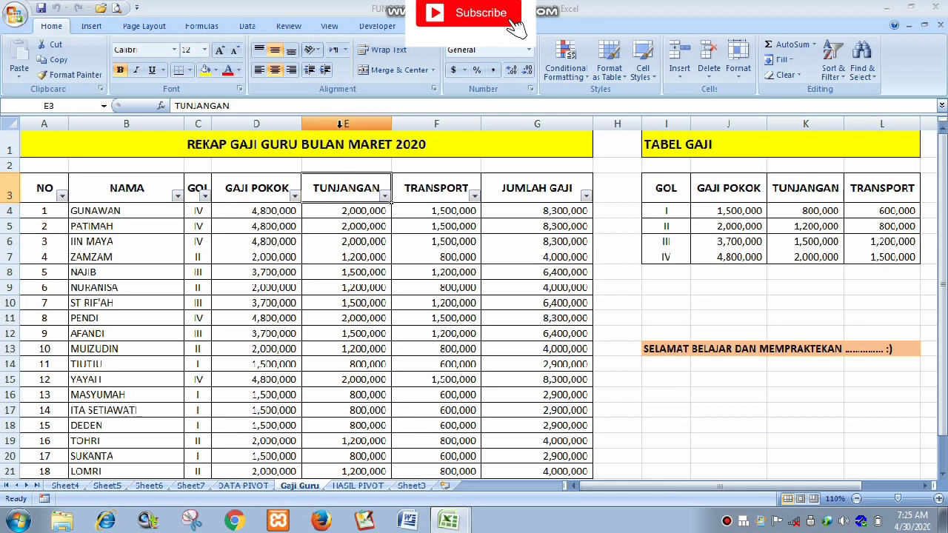
click(340, 125)
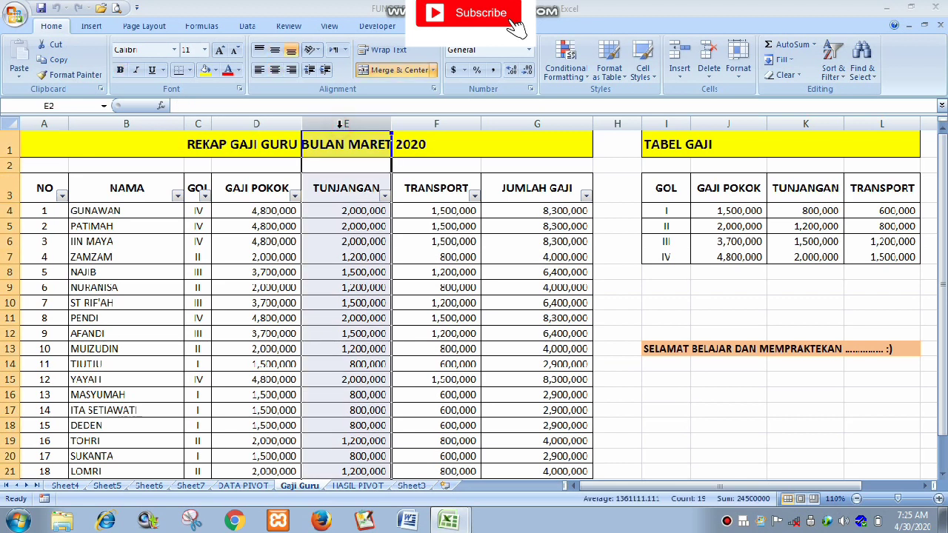
right_click(339, 231)
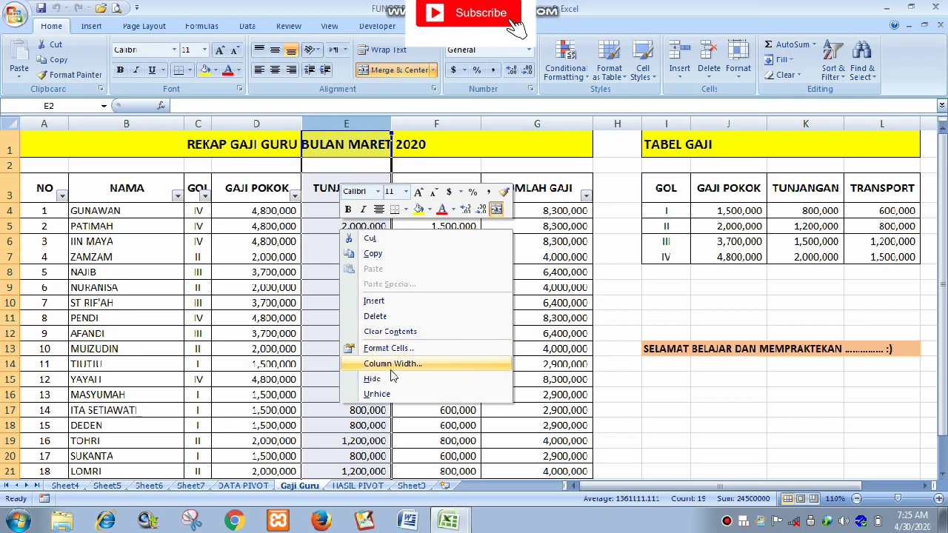
click(391, 379)
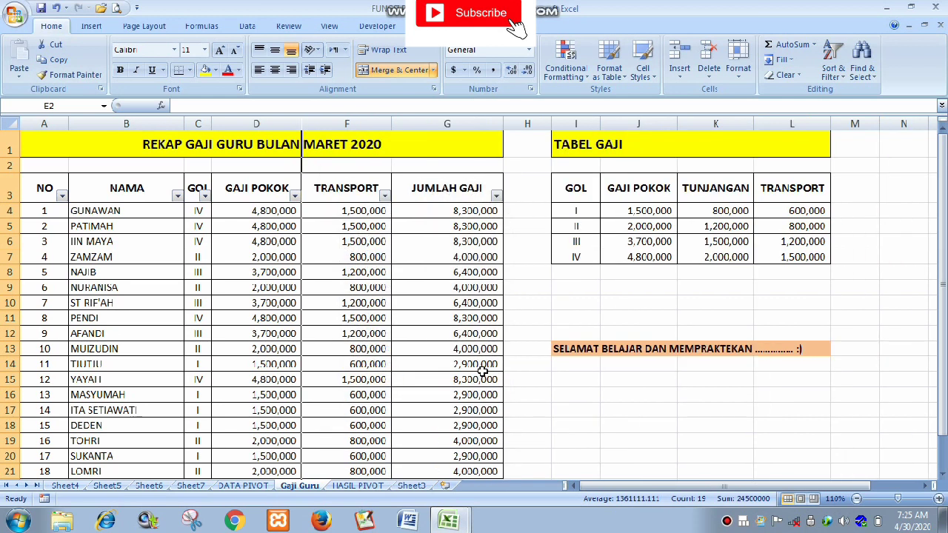
click(450, 353)
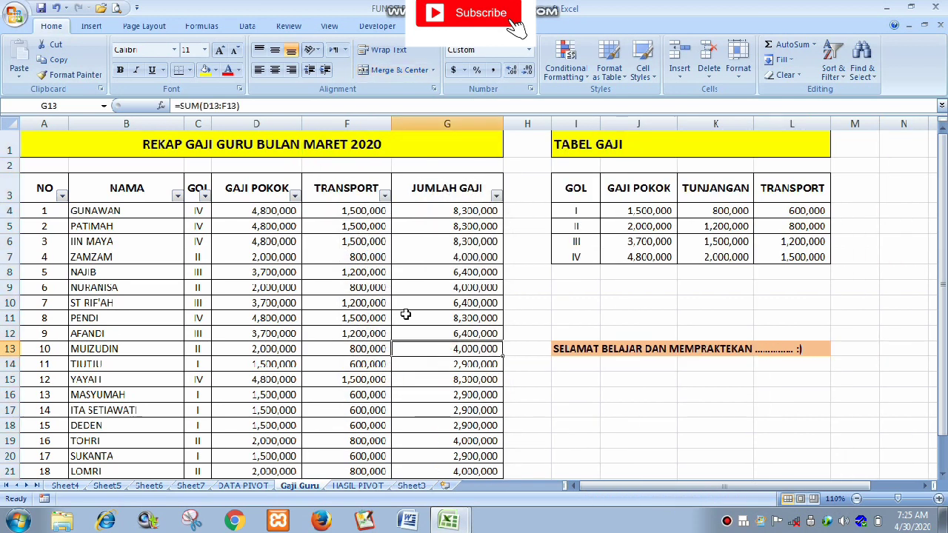
click(250, 186)
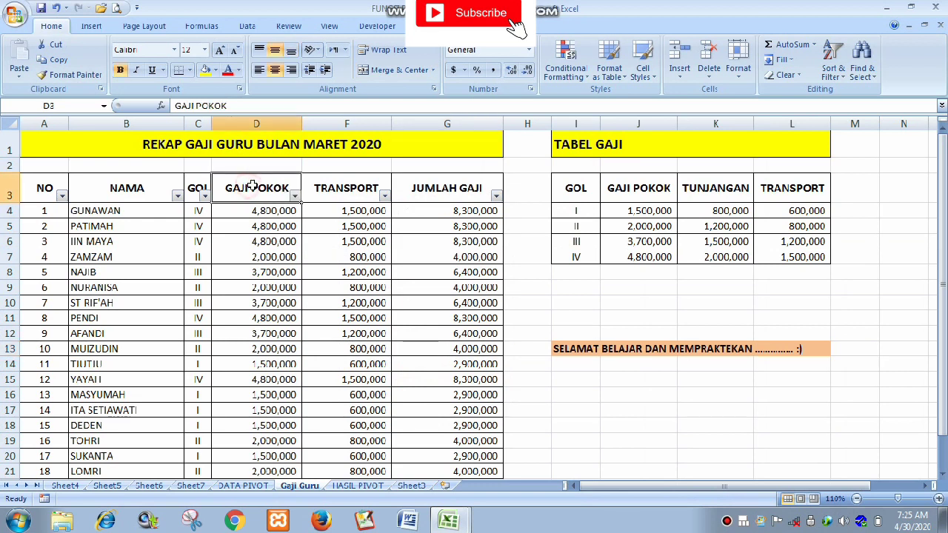
click(339, 186)
click(254, 187)
drag(254, 186, 311, 188)
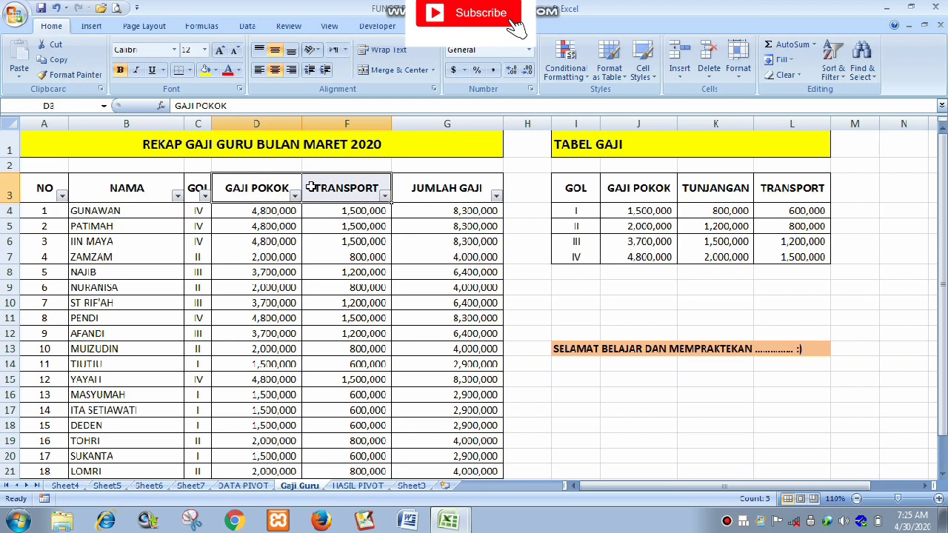
click(335, 262)
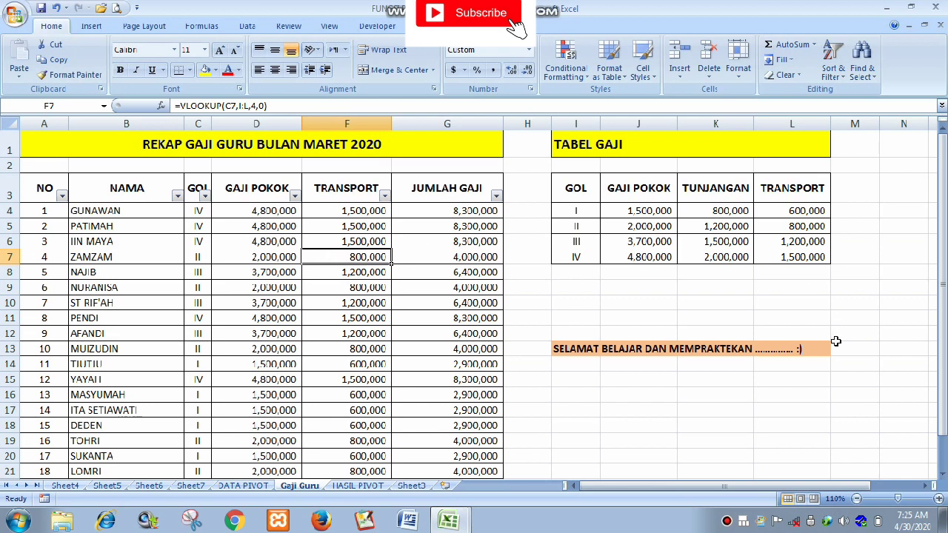
- Zoom the sheet to 130% and unhide the TUNJANGAN column between columns D and F
click(938, 501)
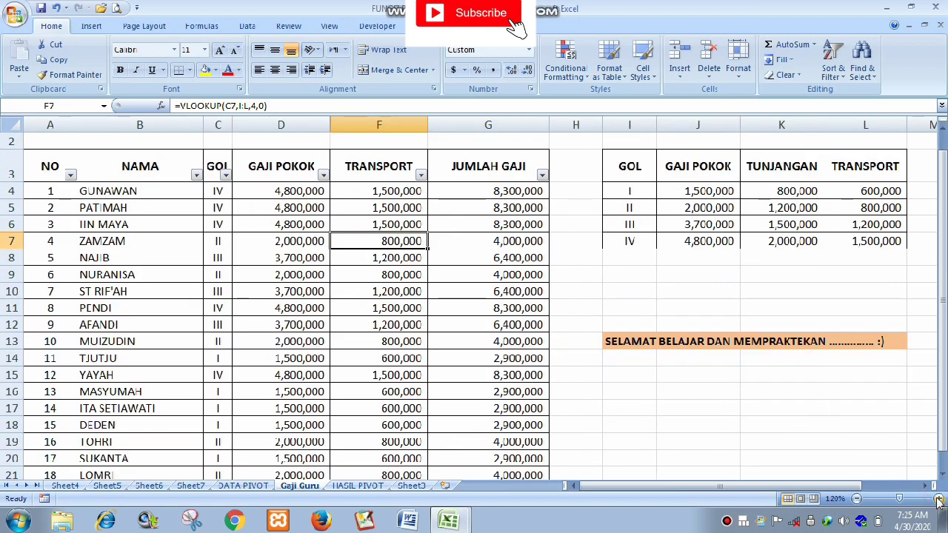
click(937, 501)
drag(944, 376, 944, 315)
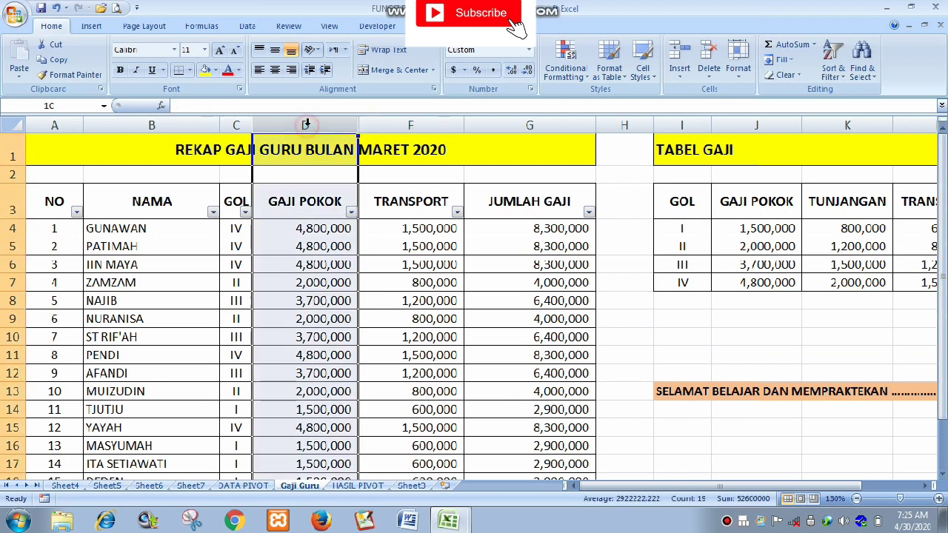
drag(305, 124, 410, 123)
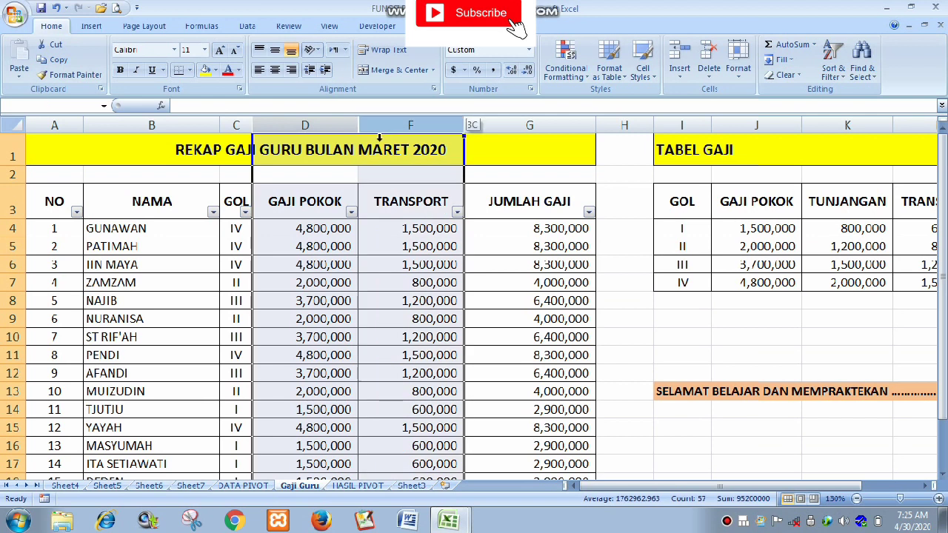
right_click(389, 246)
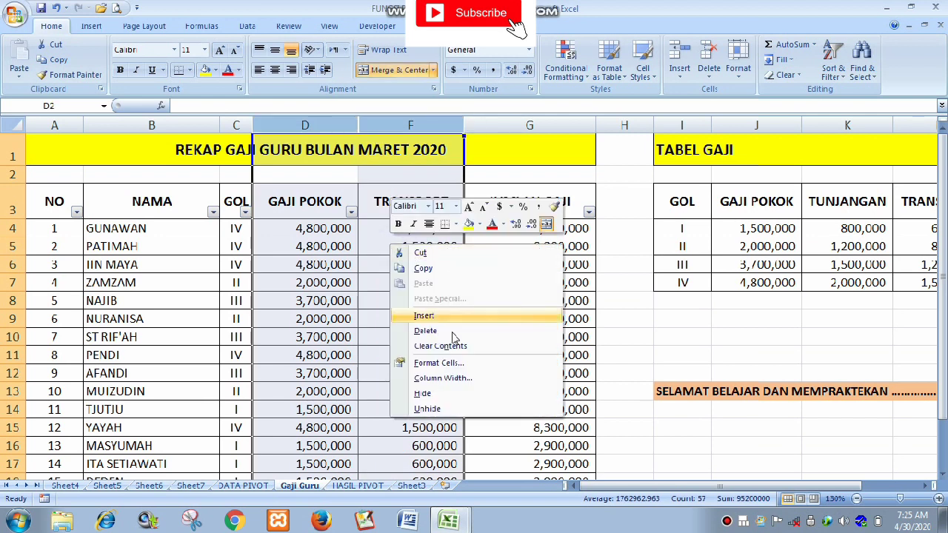
click(443, 410)
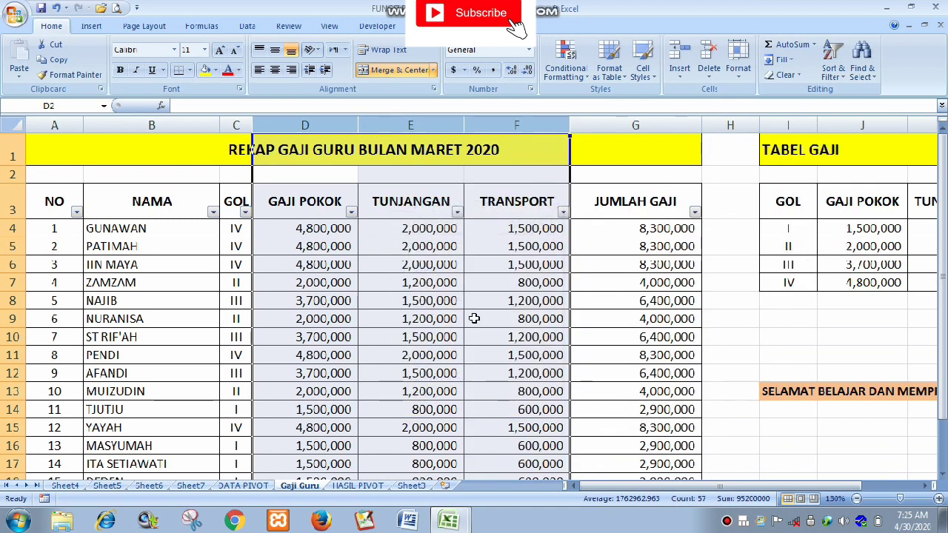
- Fill the TUNJANGAN header cell E3 yellow
click(446, 298)
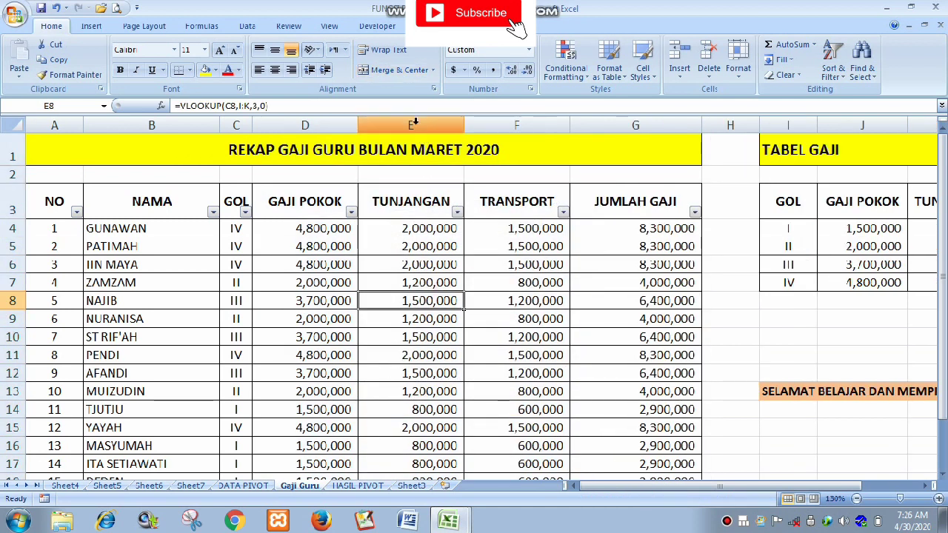
click(415, 123)
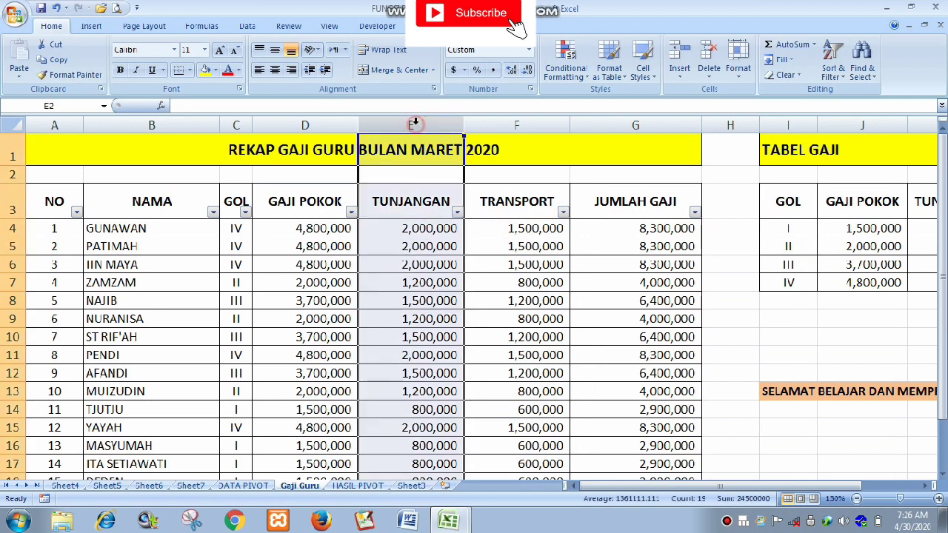
click(419, 370)
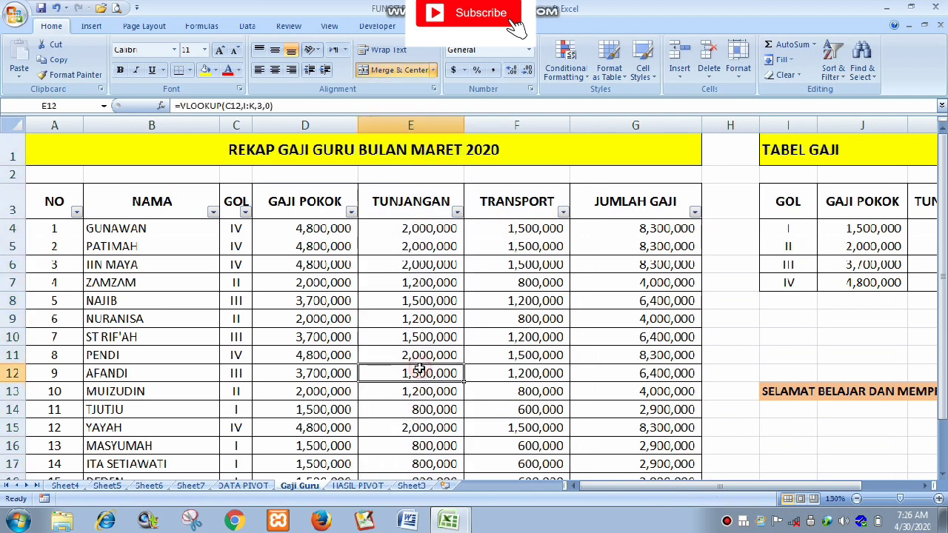
click(421, 125)
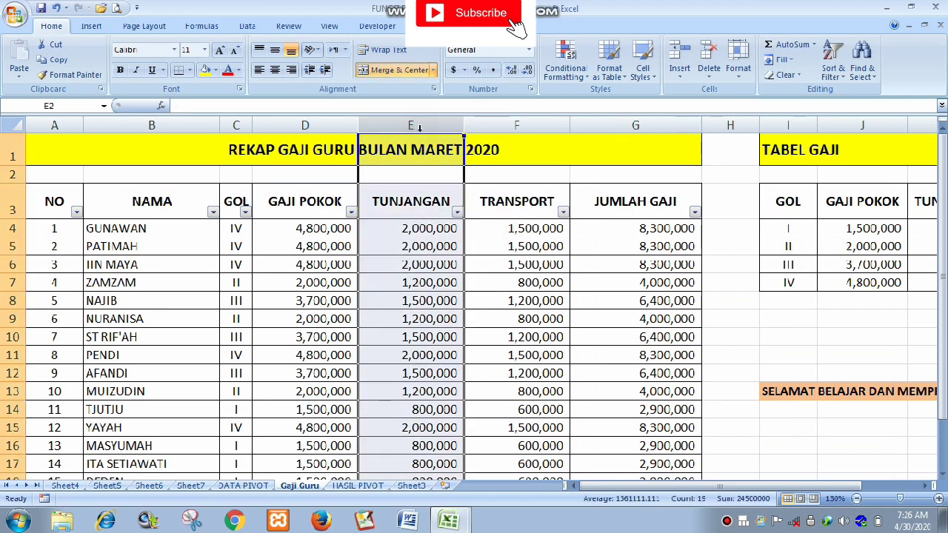
click(415, 210)
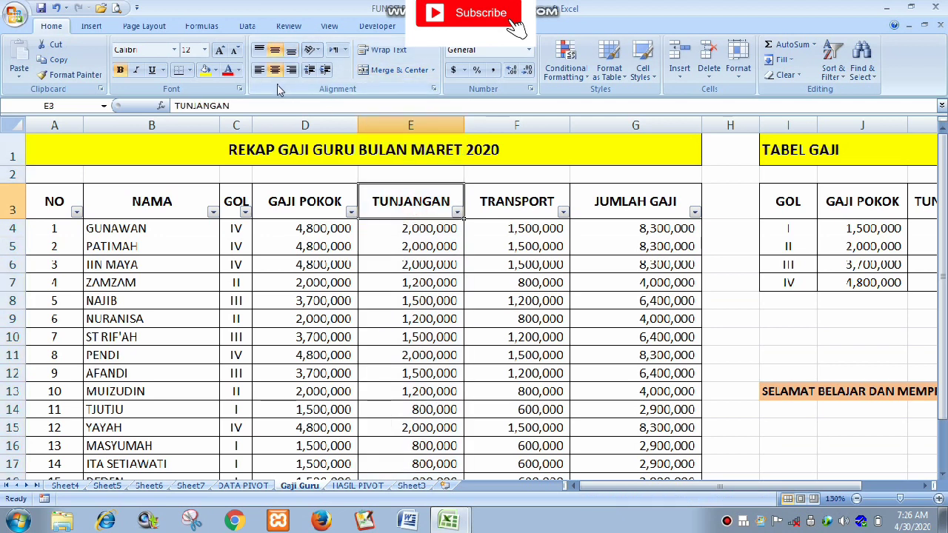
click(210, 76)
click(448, 263)
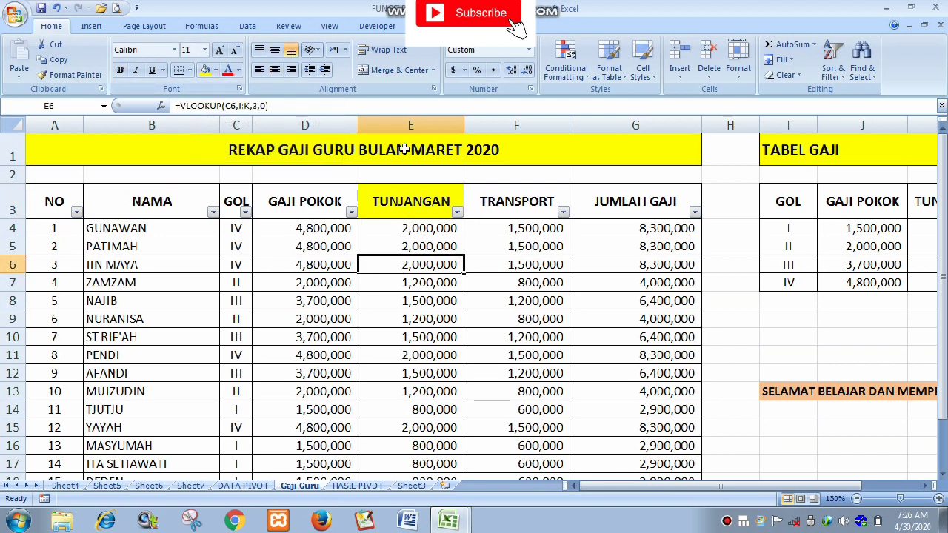
click(405, 123)
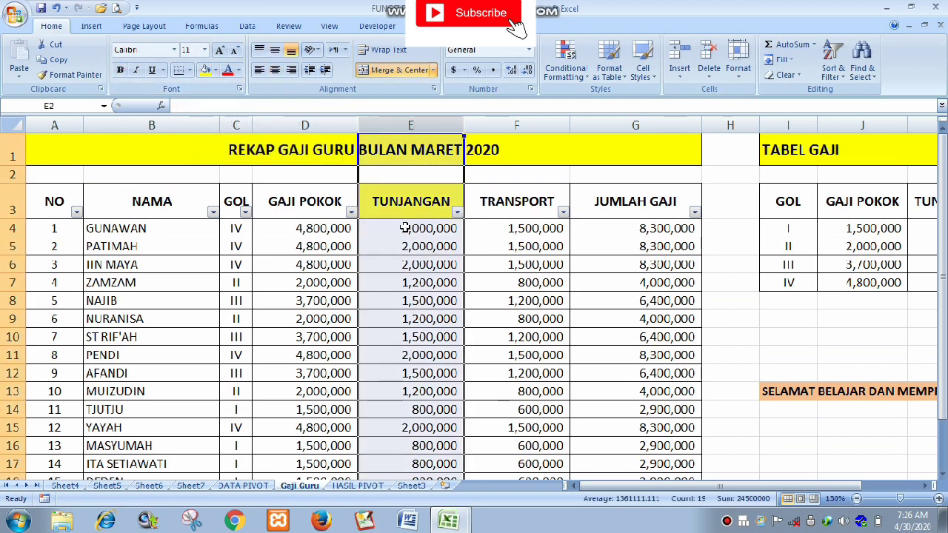
right_click(406, 272)
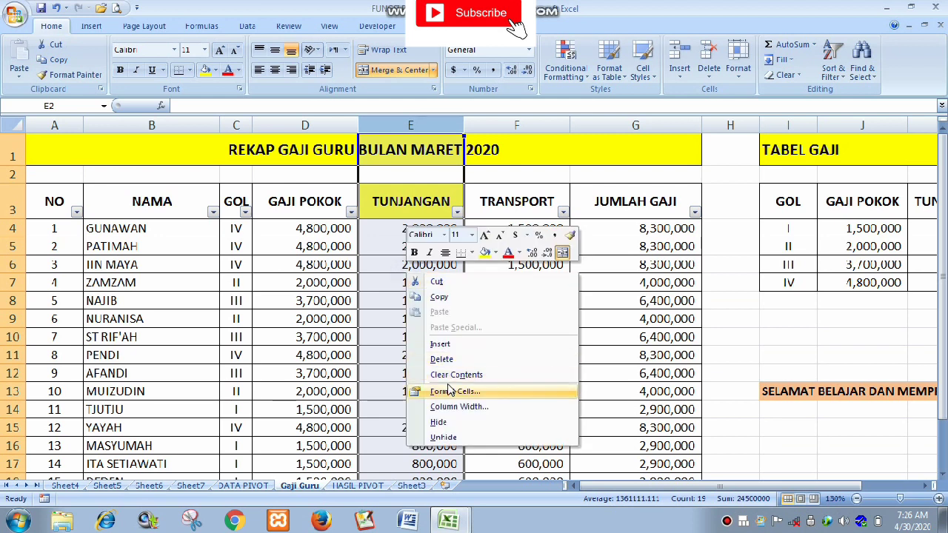
click(448, 422)
click(459, 302)
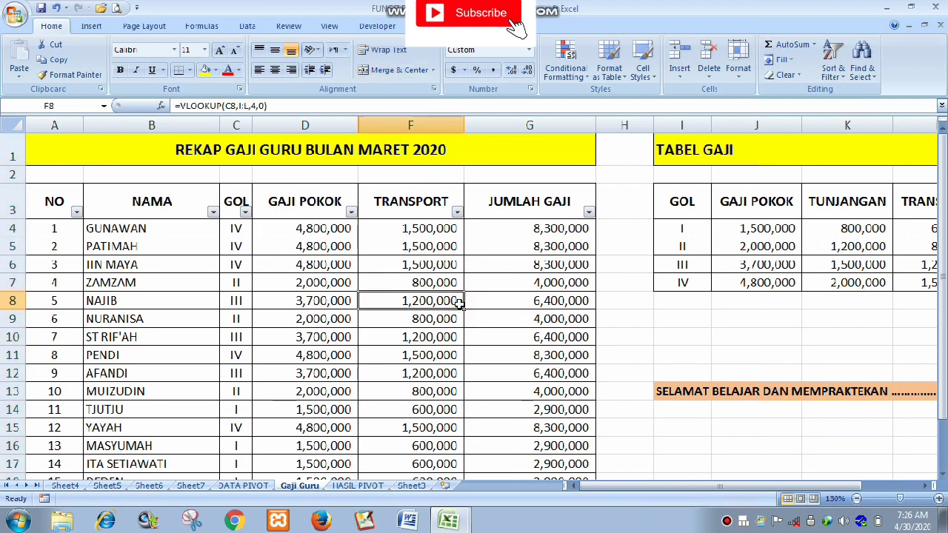
click(328, 123)
drag(328, 123, 410, 125)
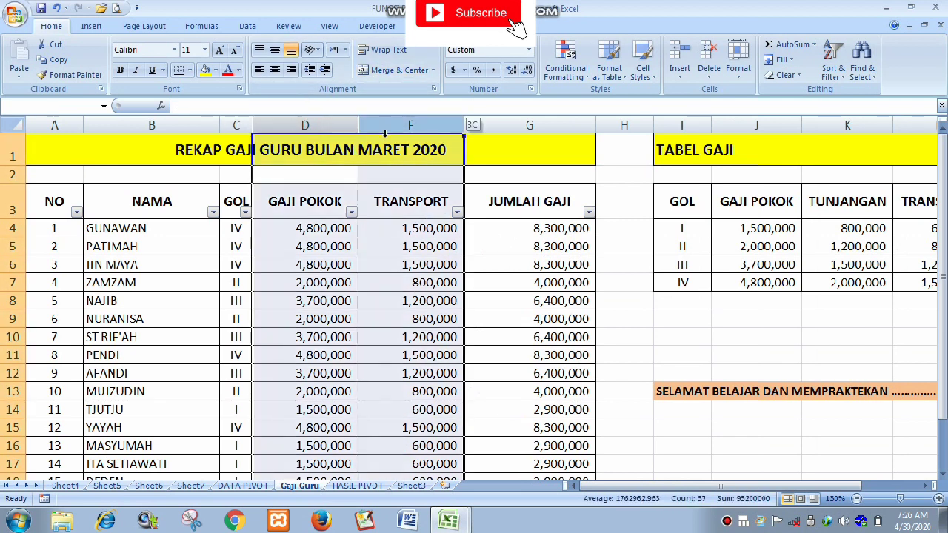
right_click(365, 304)
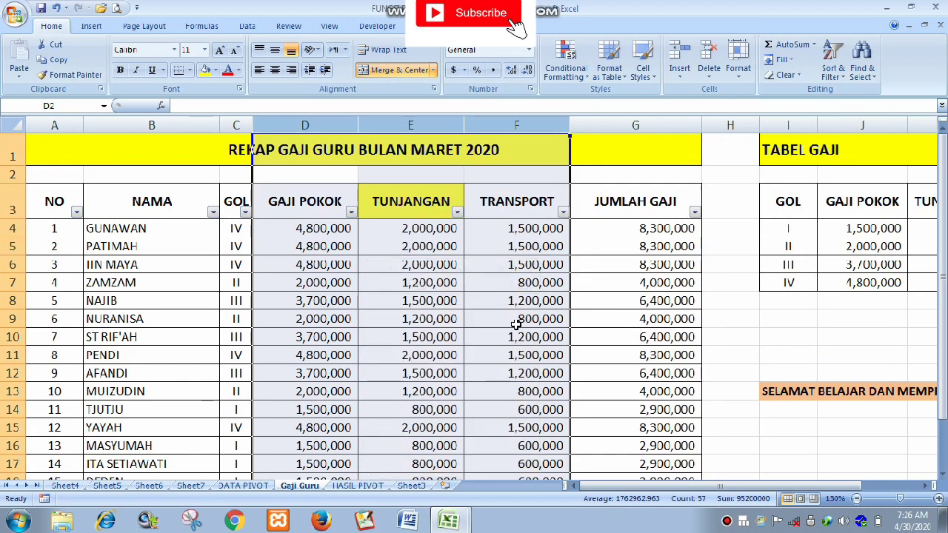
click(511, 320)
click(408, 211)
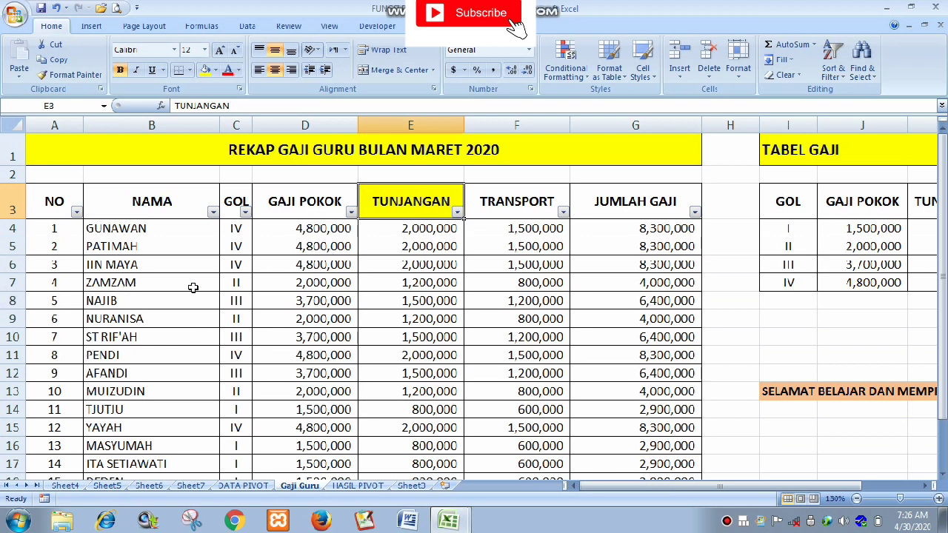
- Hide rows 7–9 for teachers 4 to 6, leaving rows 6 and 10 adjacent
click(52, 284)
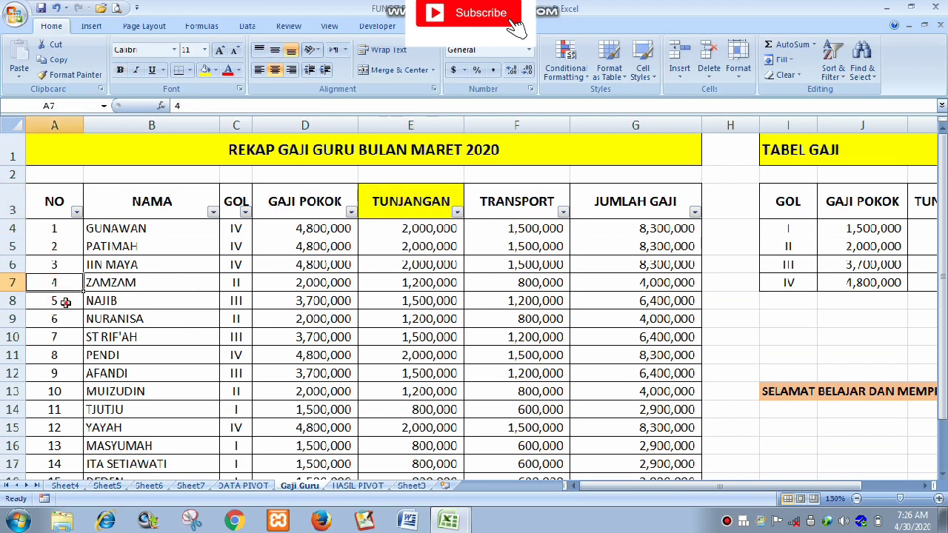
click(66, 303)
click(65, 319)
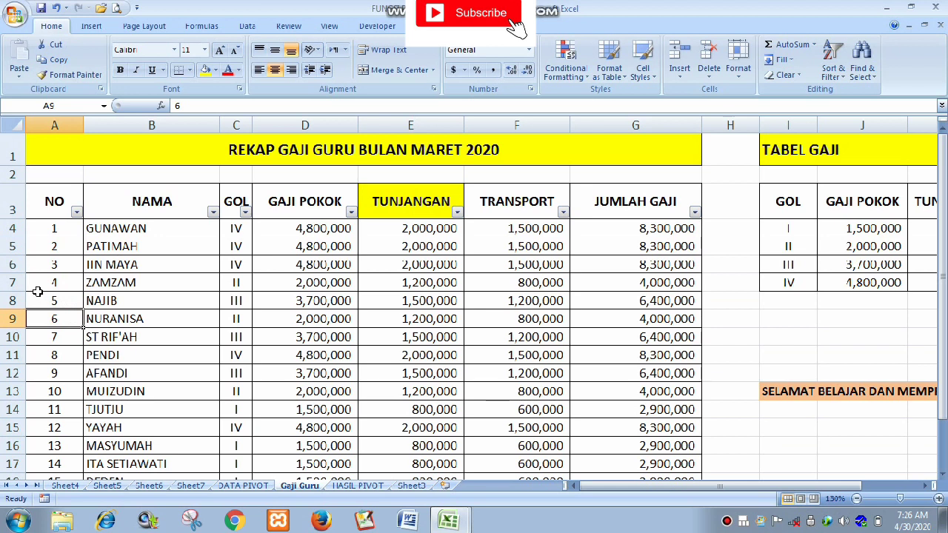
drag(46, 284, 52, 302)
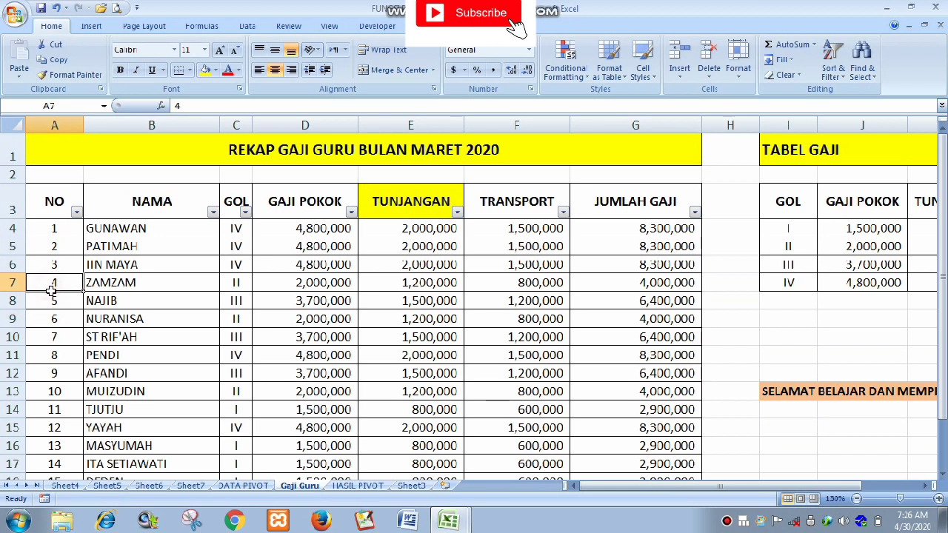
drag(117, 319, 52, 301)
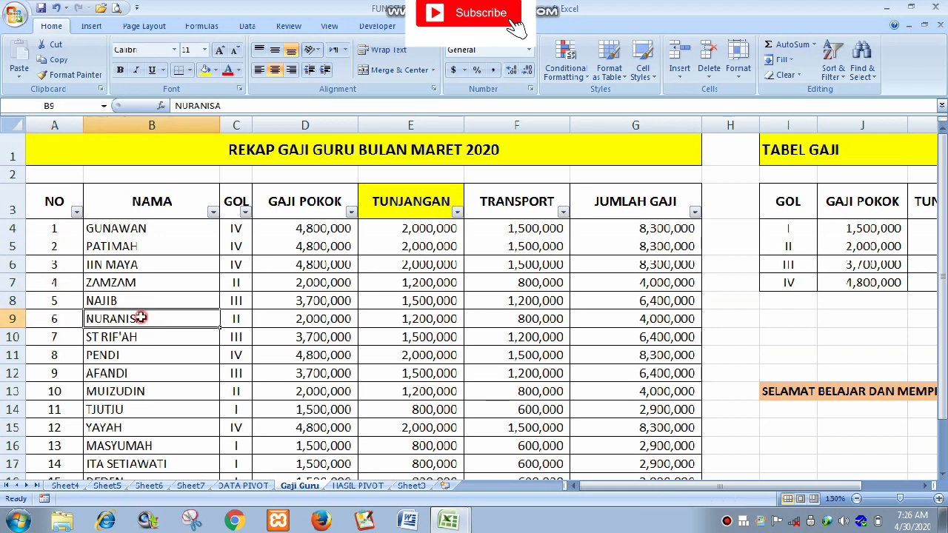
drag(6, 282, 6, 320)
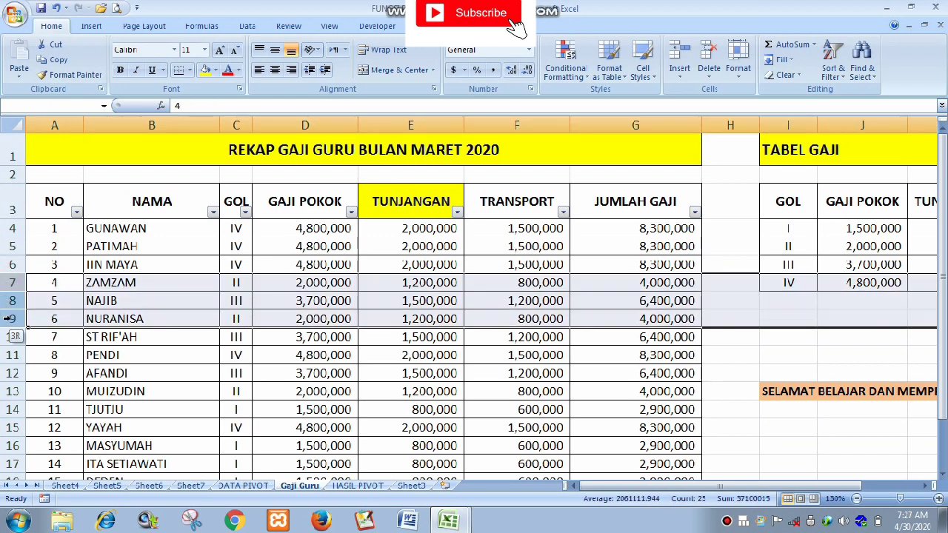
right_click(267, 286)
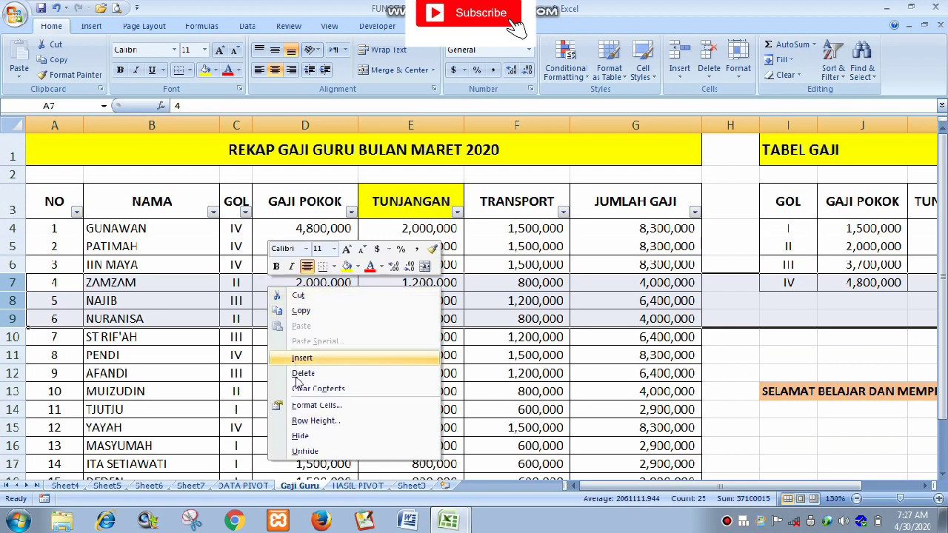
click(304, 436)
click(388, 320)
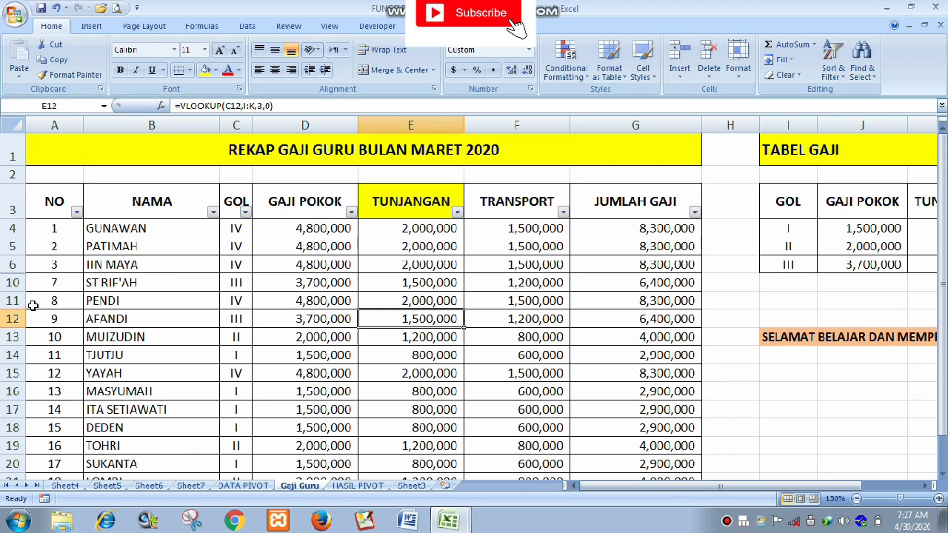
- Select rows 6 and 10 around the gap and unhide rows 7–9 for teachers 4 to 6
click(159, 338)
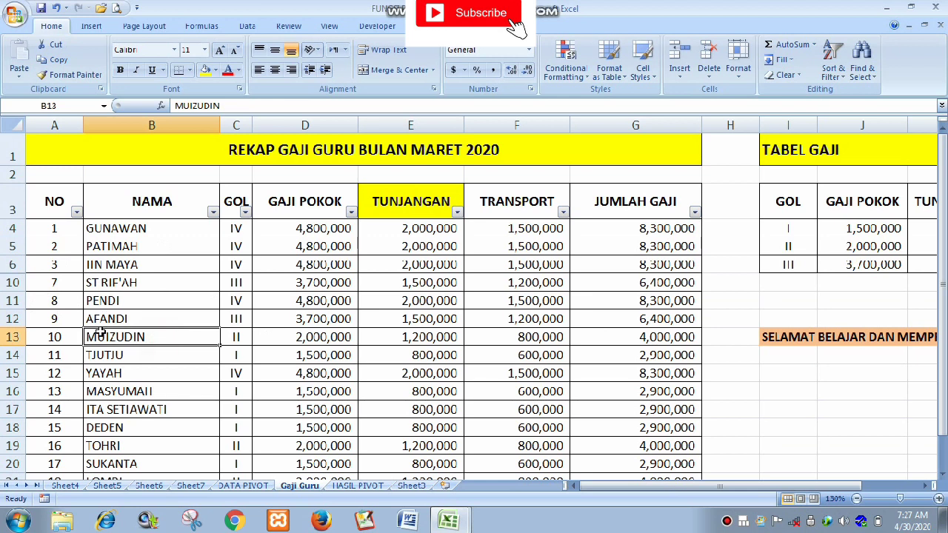
click(12, 265)
drag(12, 264, 11, 282)
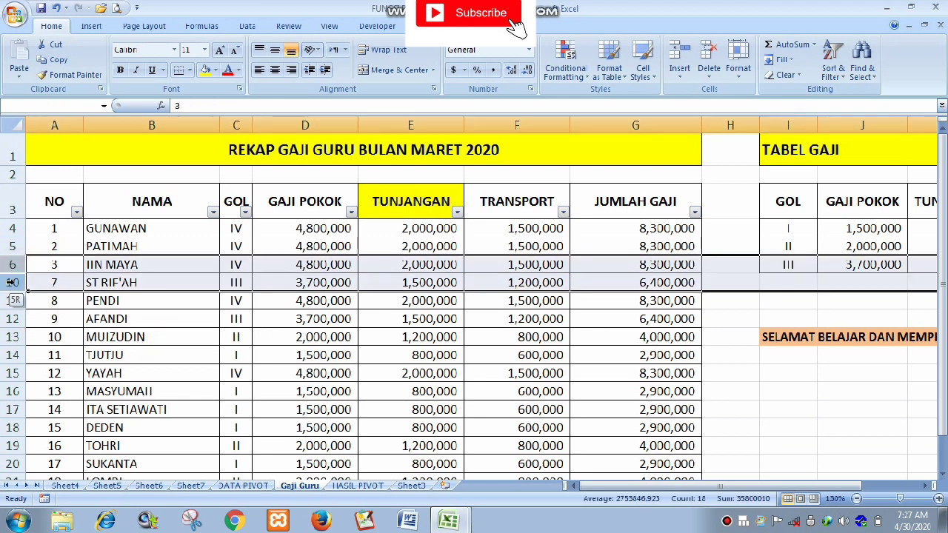
right_click(80, 282)
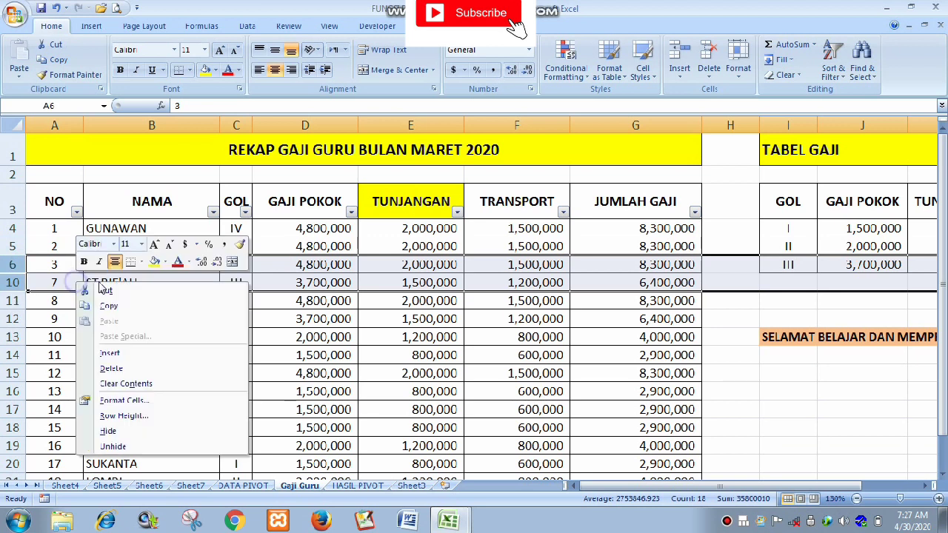
click(118, 447)
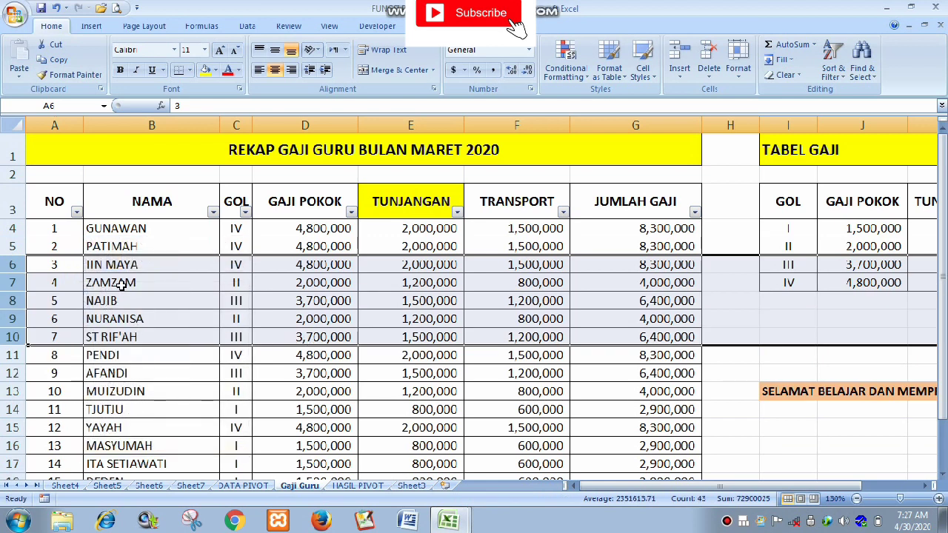
click(121, 285)
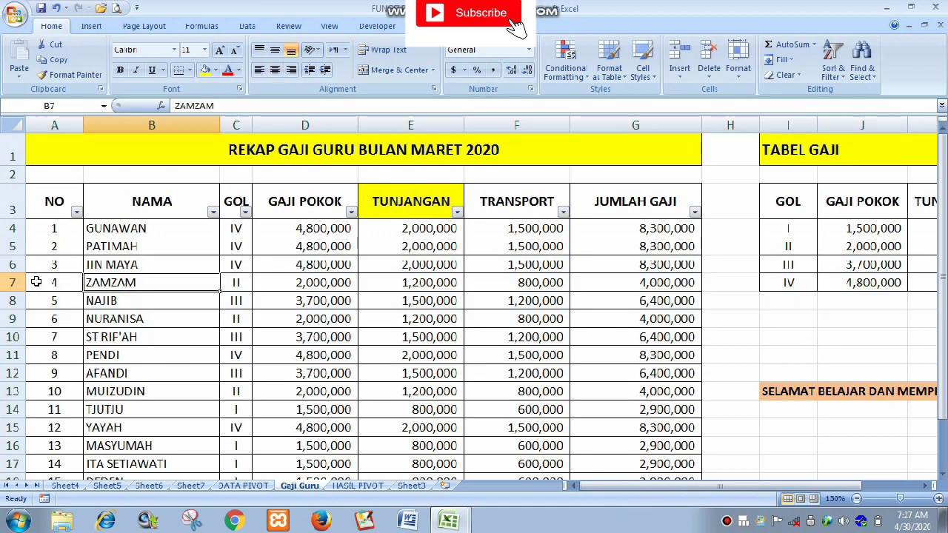
- Turn the NO and NAMA entries in A7:B9 red, then select rows 7–9
drag(49, 282, 142, 315)
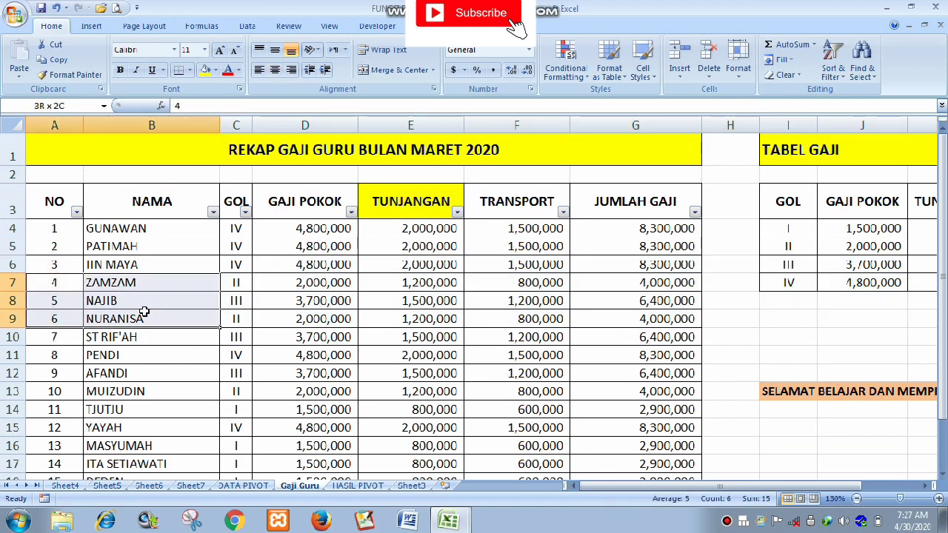
click(228, 75)
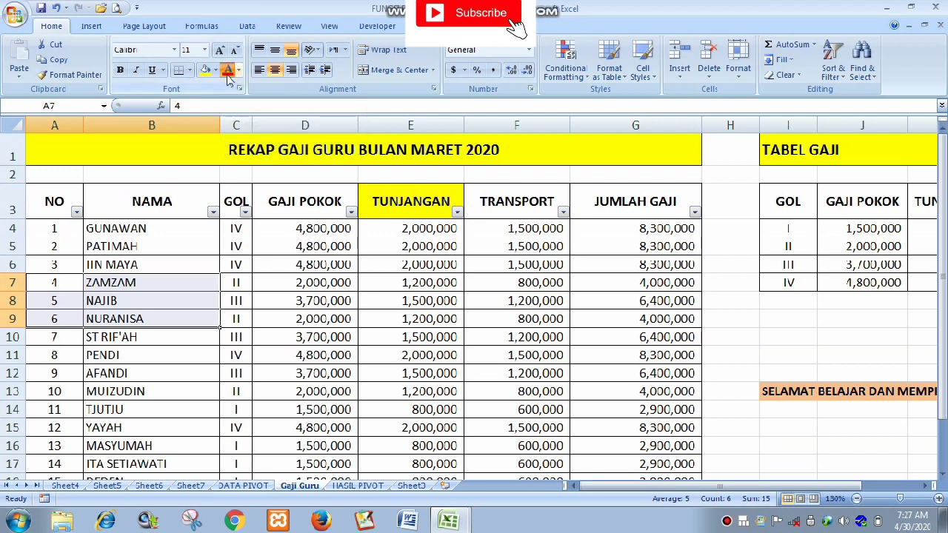
click(353, 376)
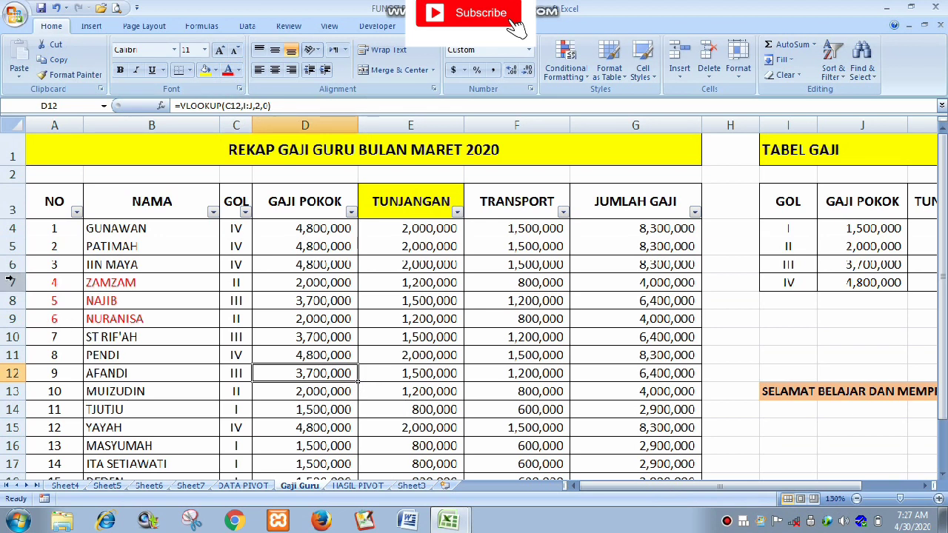
drag(9, 280, 9, 320)
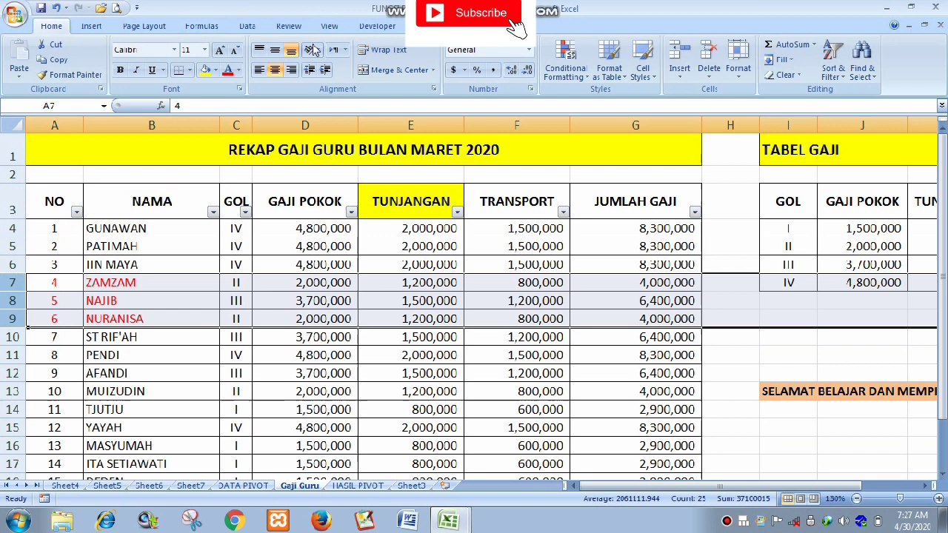
right_click(177, 292)
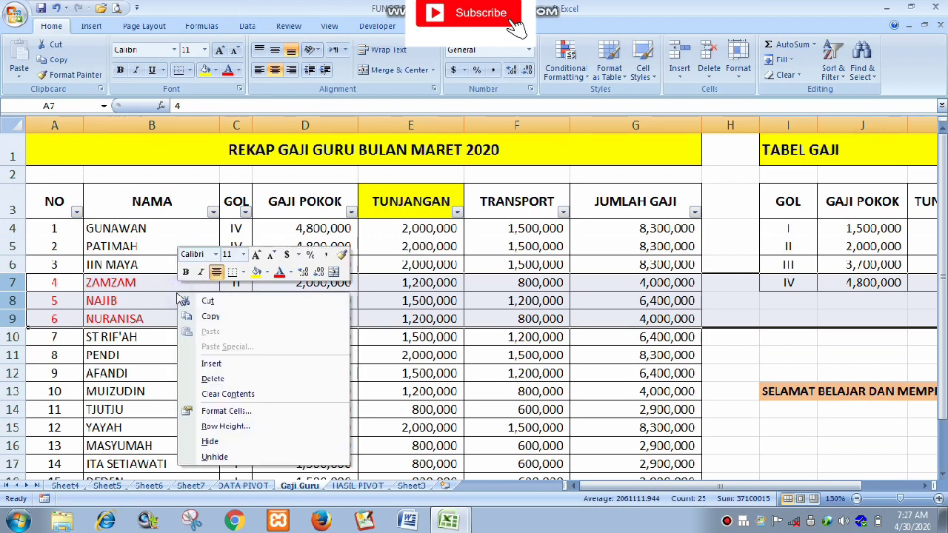
click(227, 441)
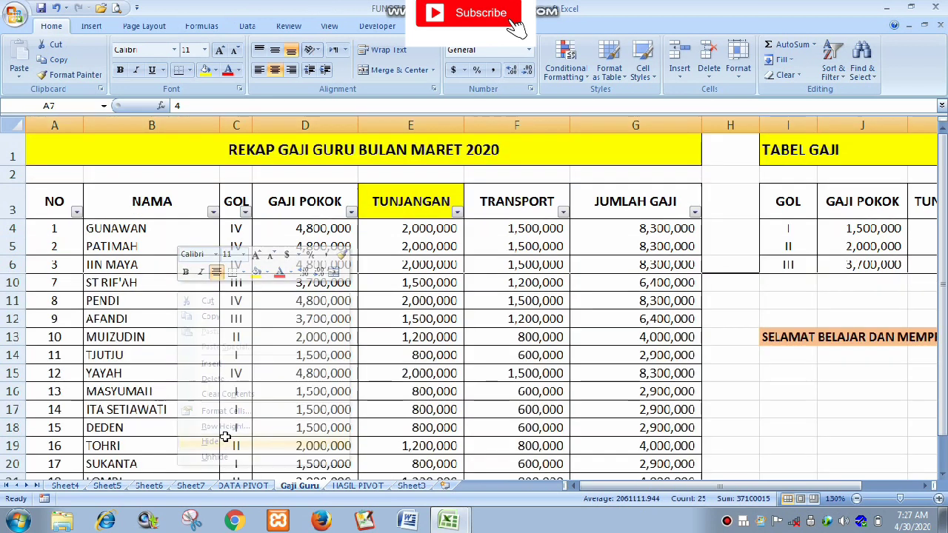
click(430, 320)
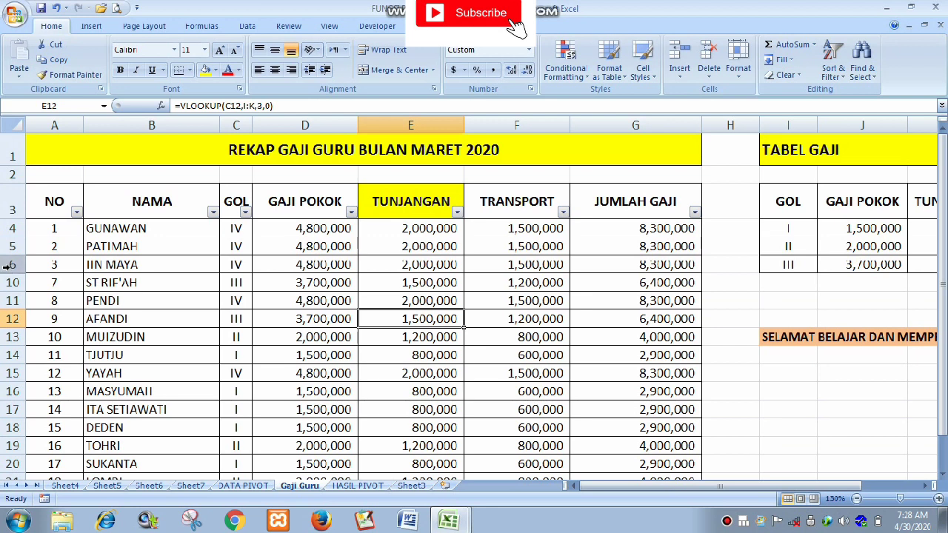
drag(9, 264, 9, 283)
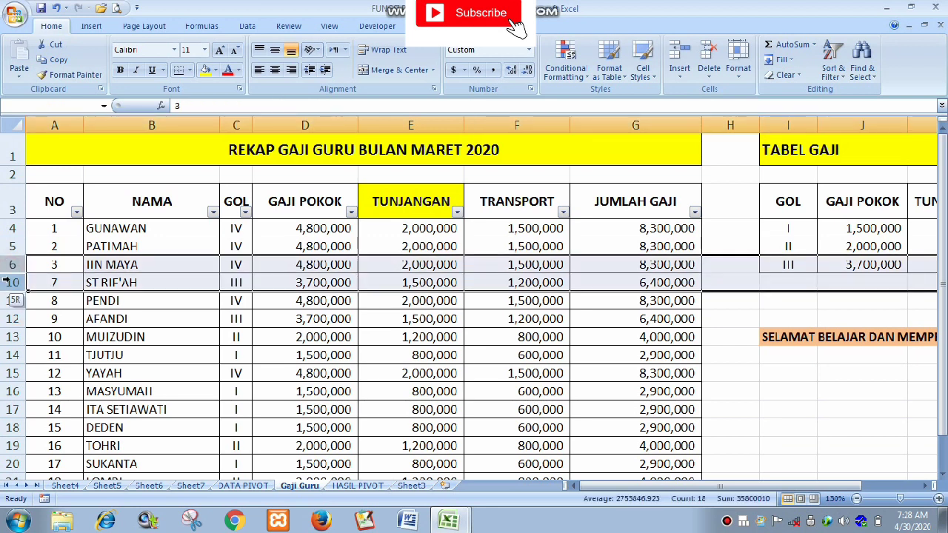
right_click(58, 274)
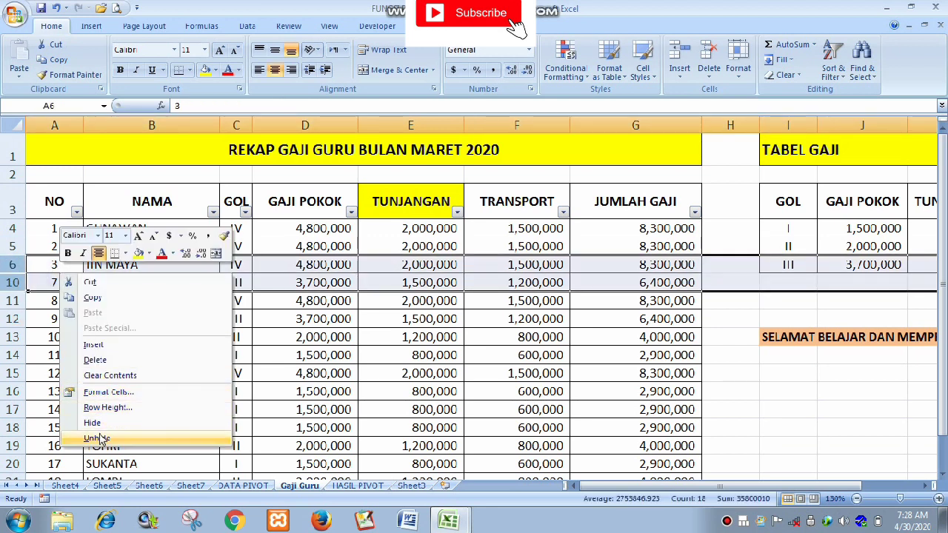
click(99, 439)
click(370, 337)
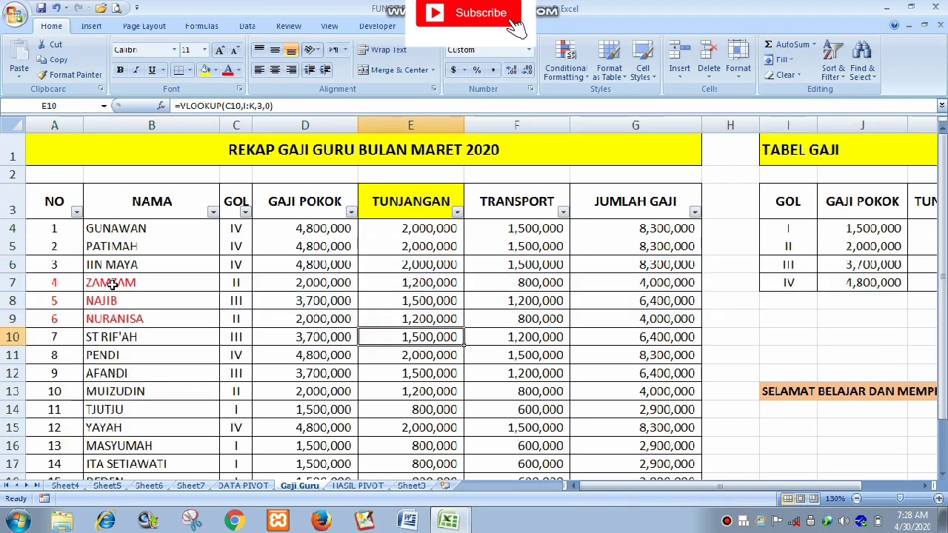
drag(120, 283, 119, 312)
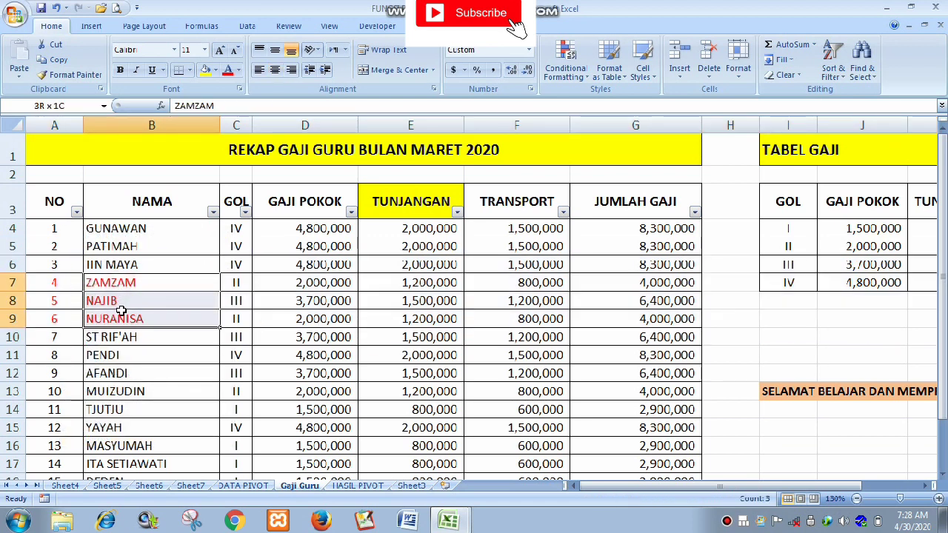
click(468, 331)
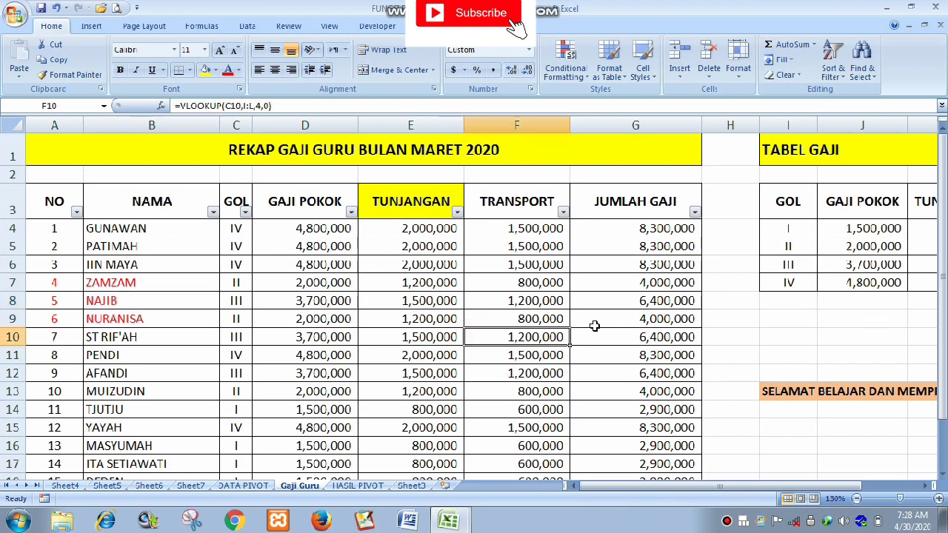
drag(122, 287, 121, 318)
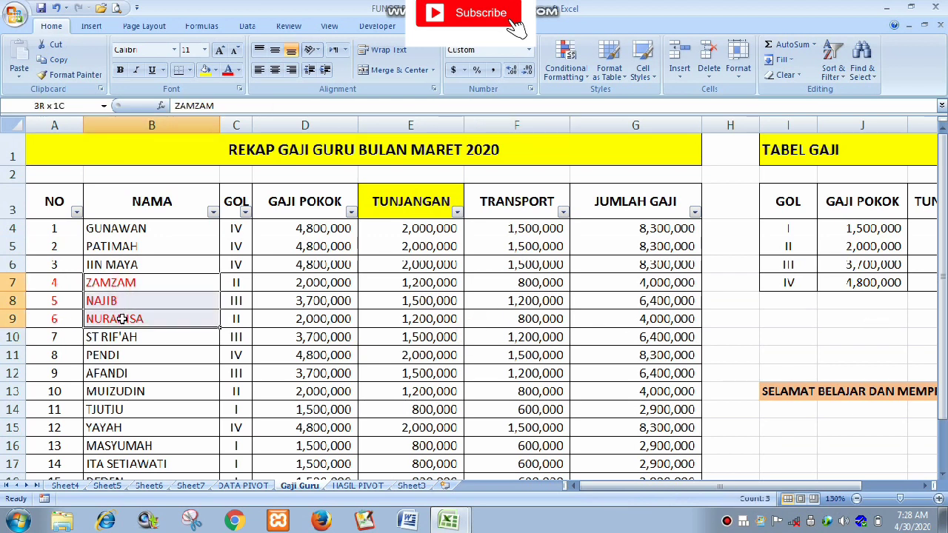
click(475, 335)
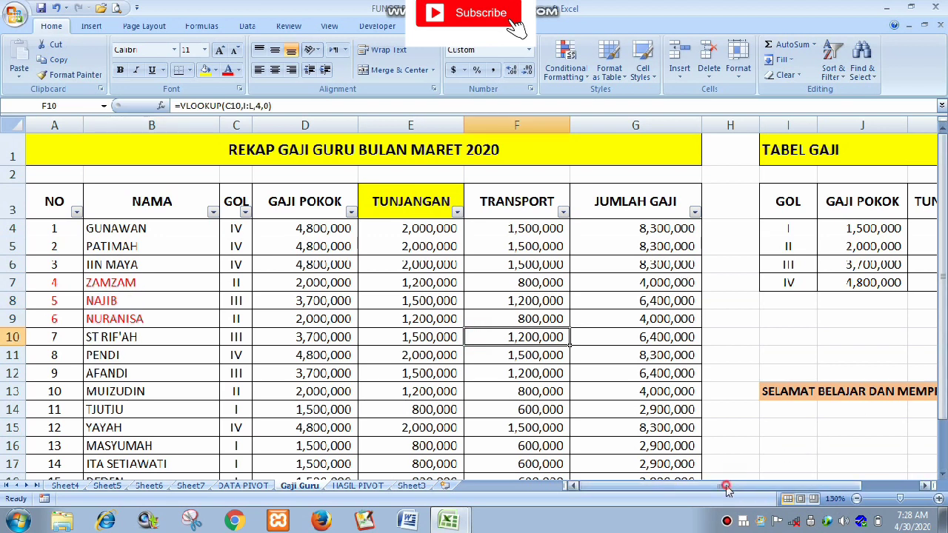
drag(728, 489, 894, 485)
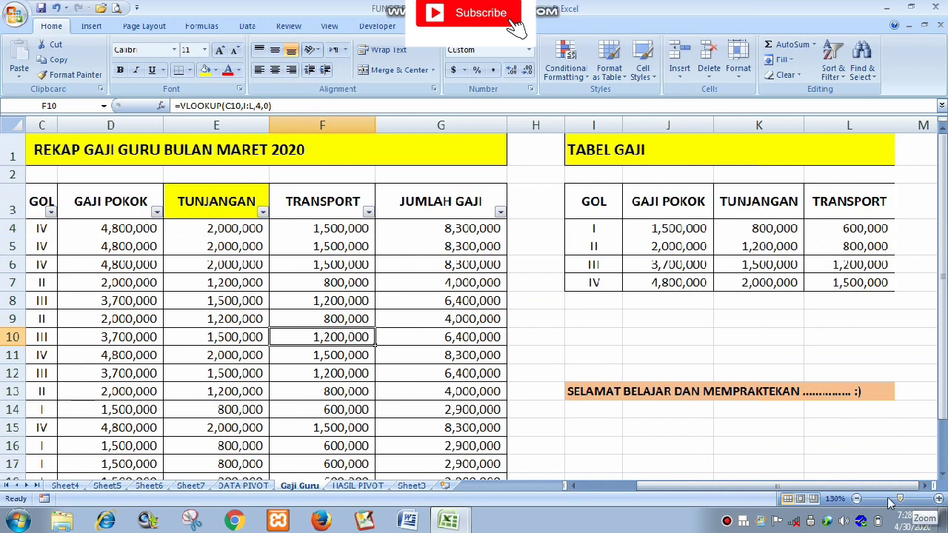
click(939, 500)
click(939, 500)
click(939, 500)
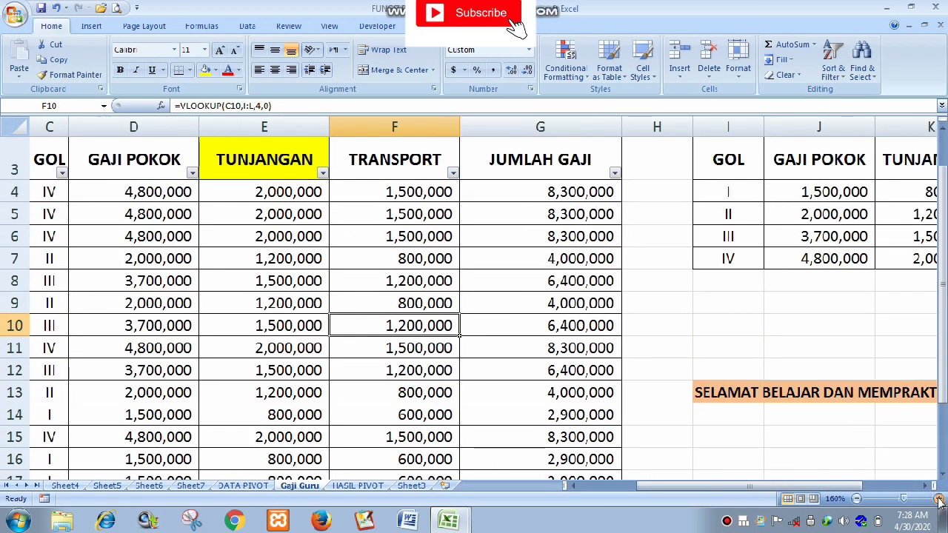
drag(754, 490, 810, 490)
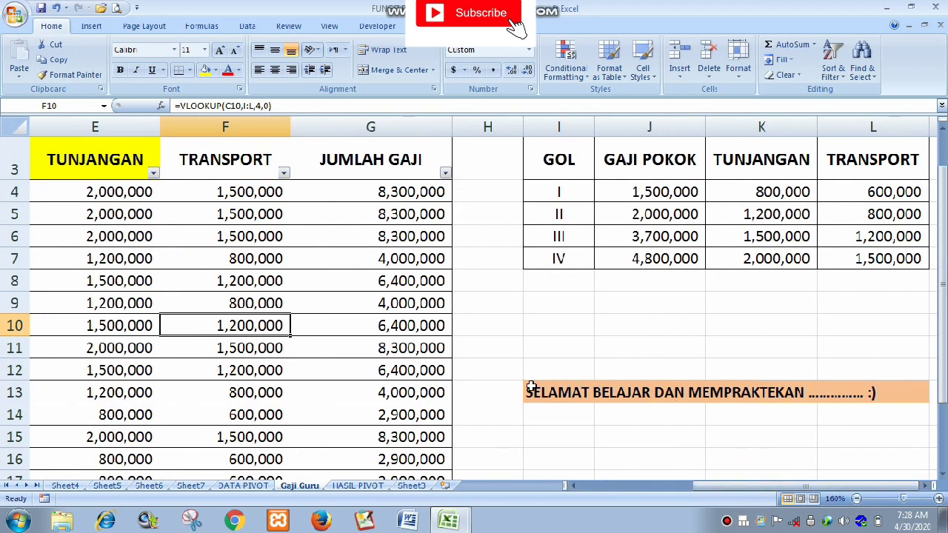
drag(532, 387, 870, 389)
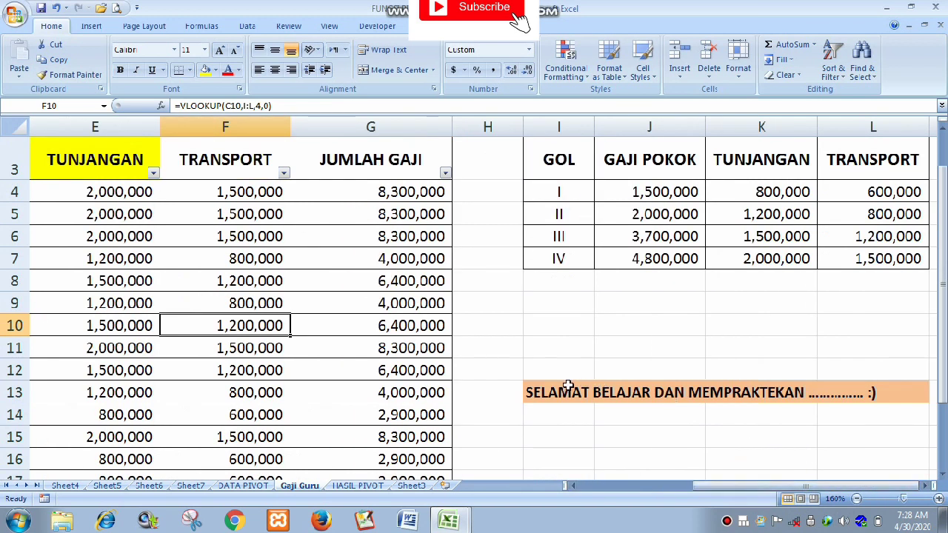
click(532, 388)
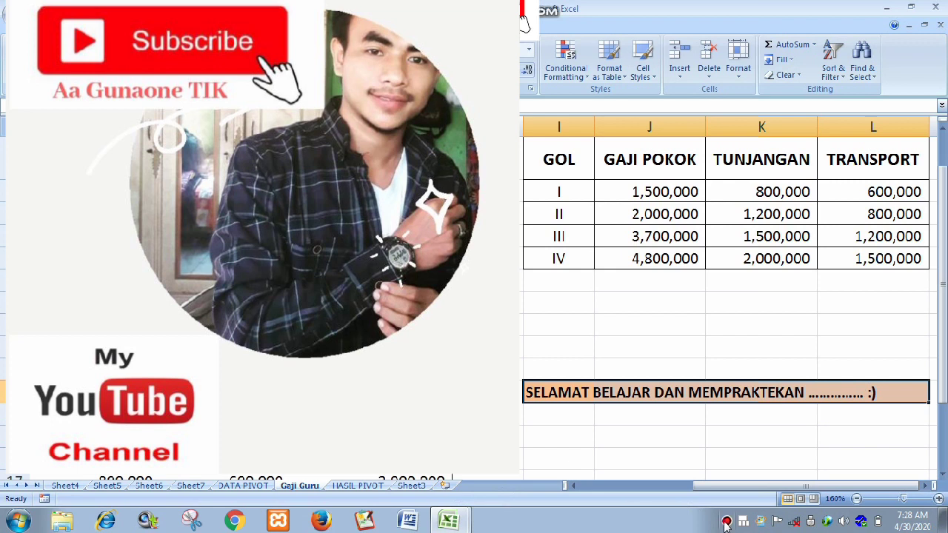
click(727, 525)
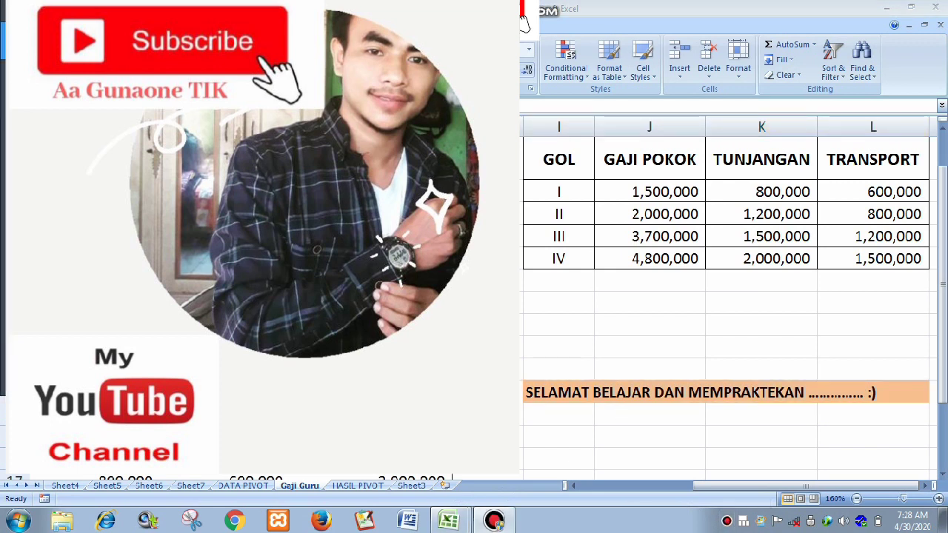